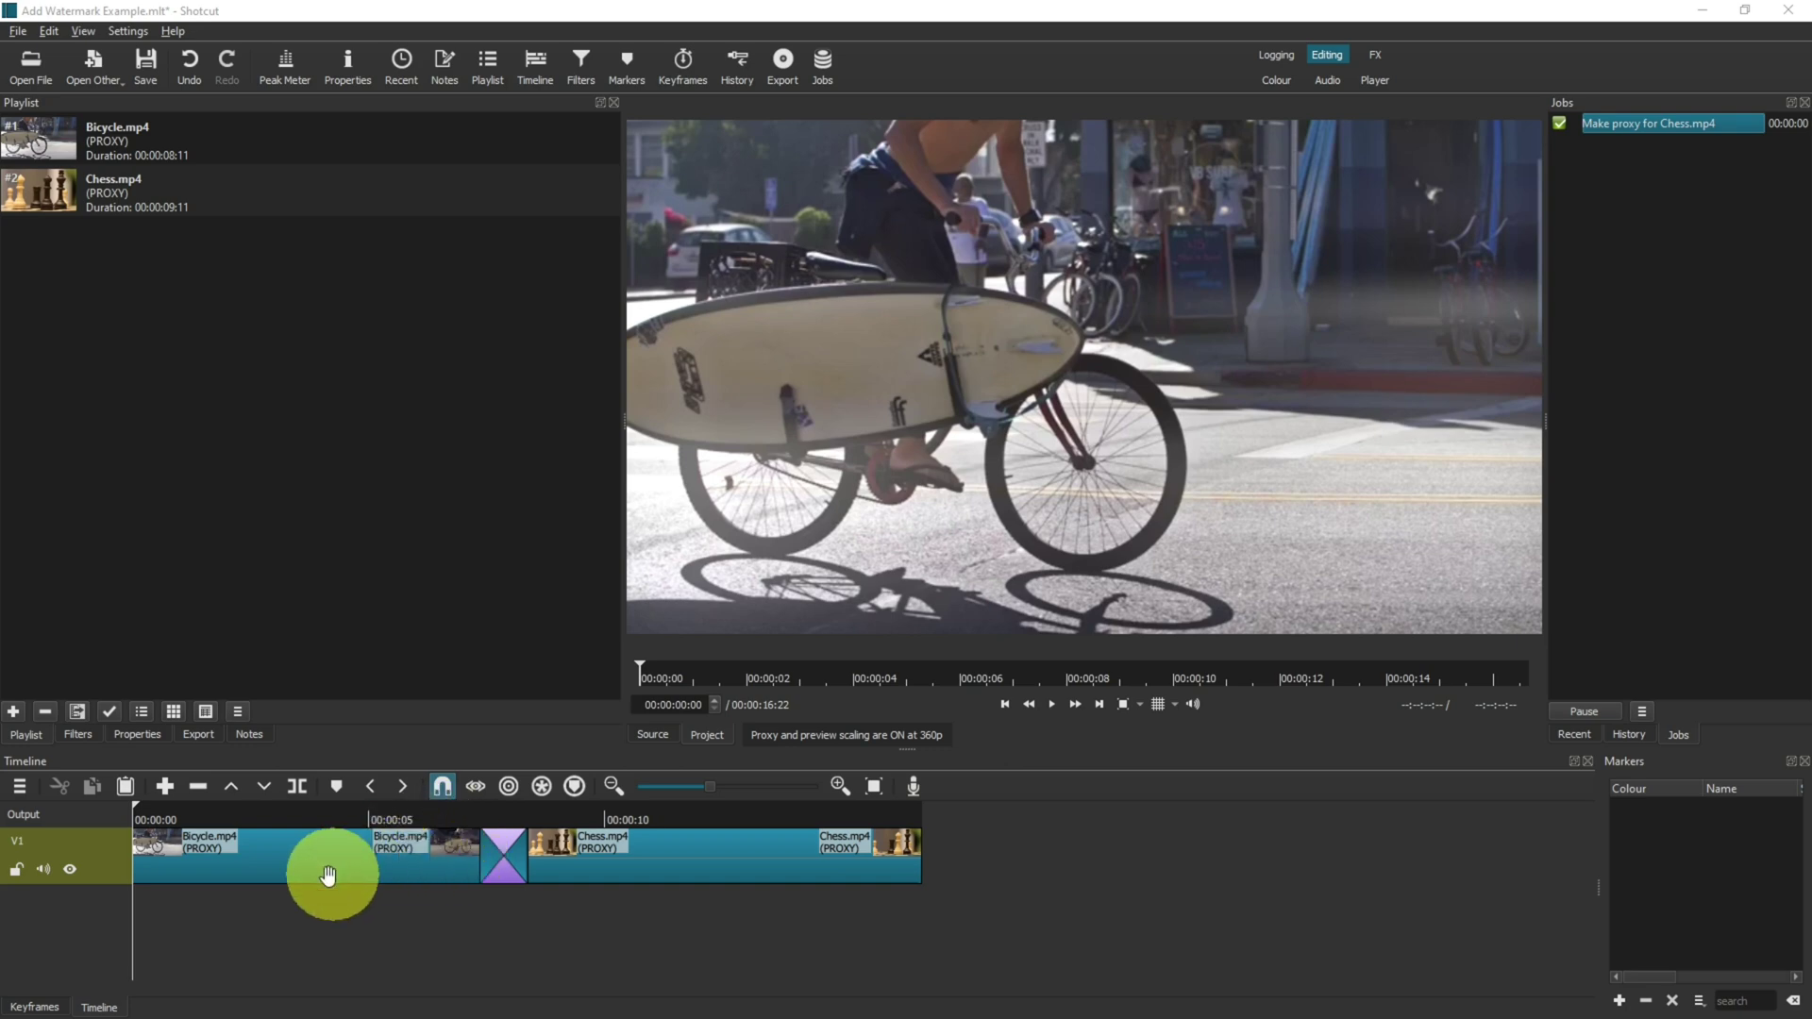
Add a second video track, V2, above the footage
click(19, 787)
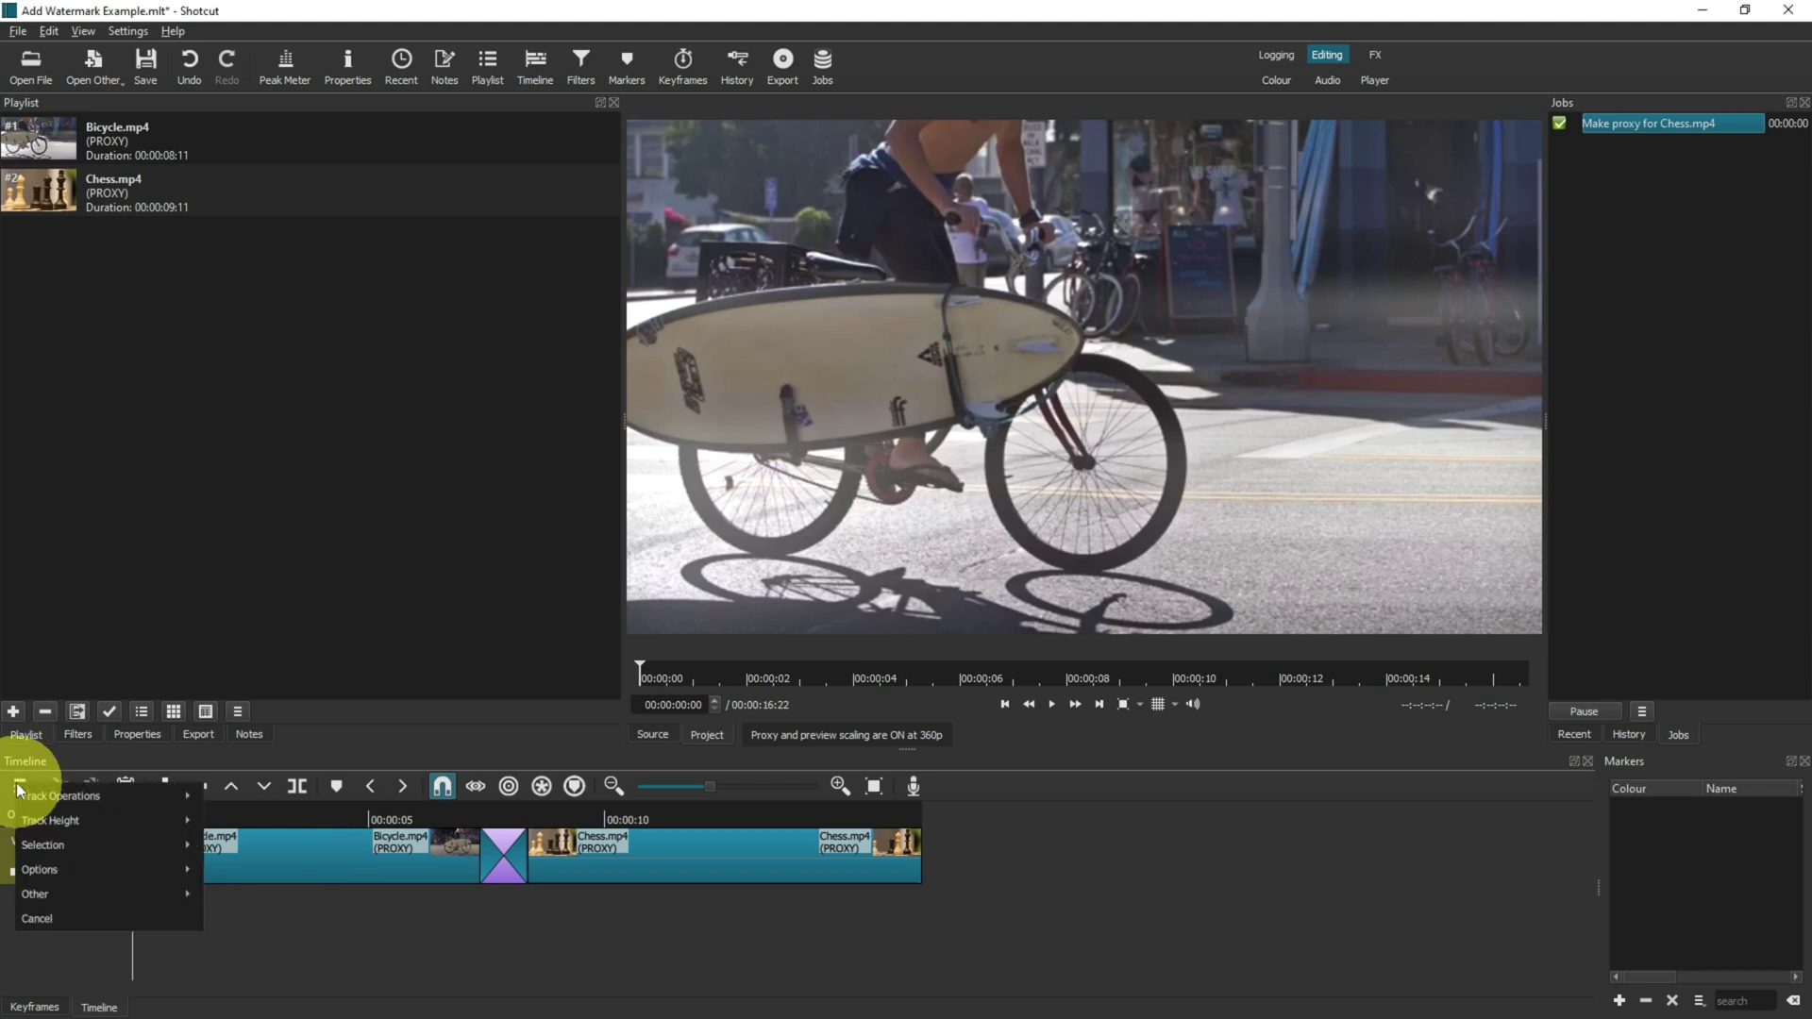
mouse_move(152, 807)
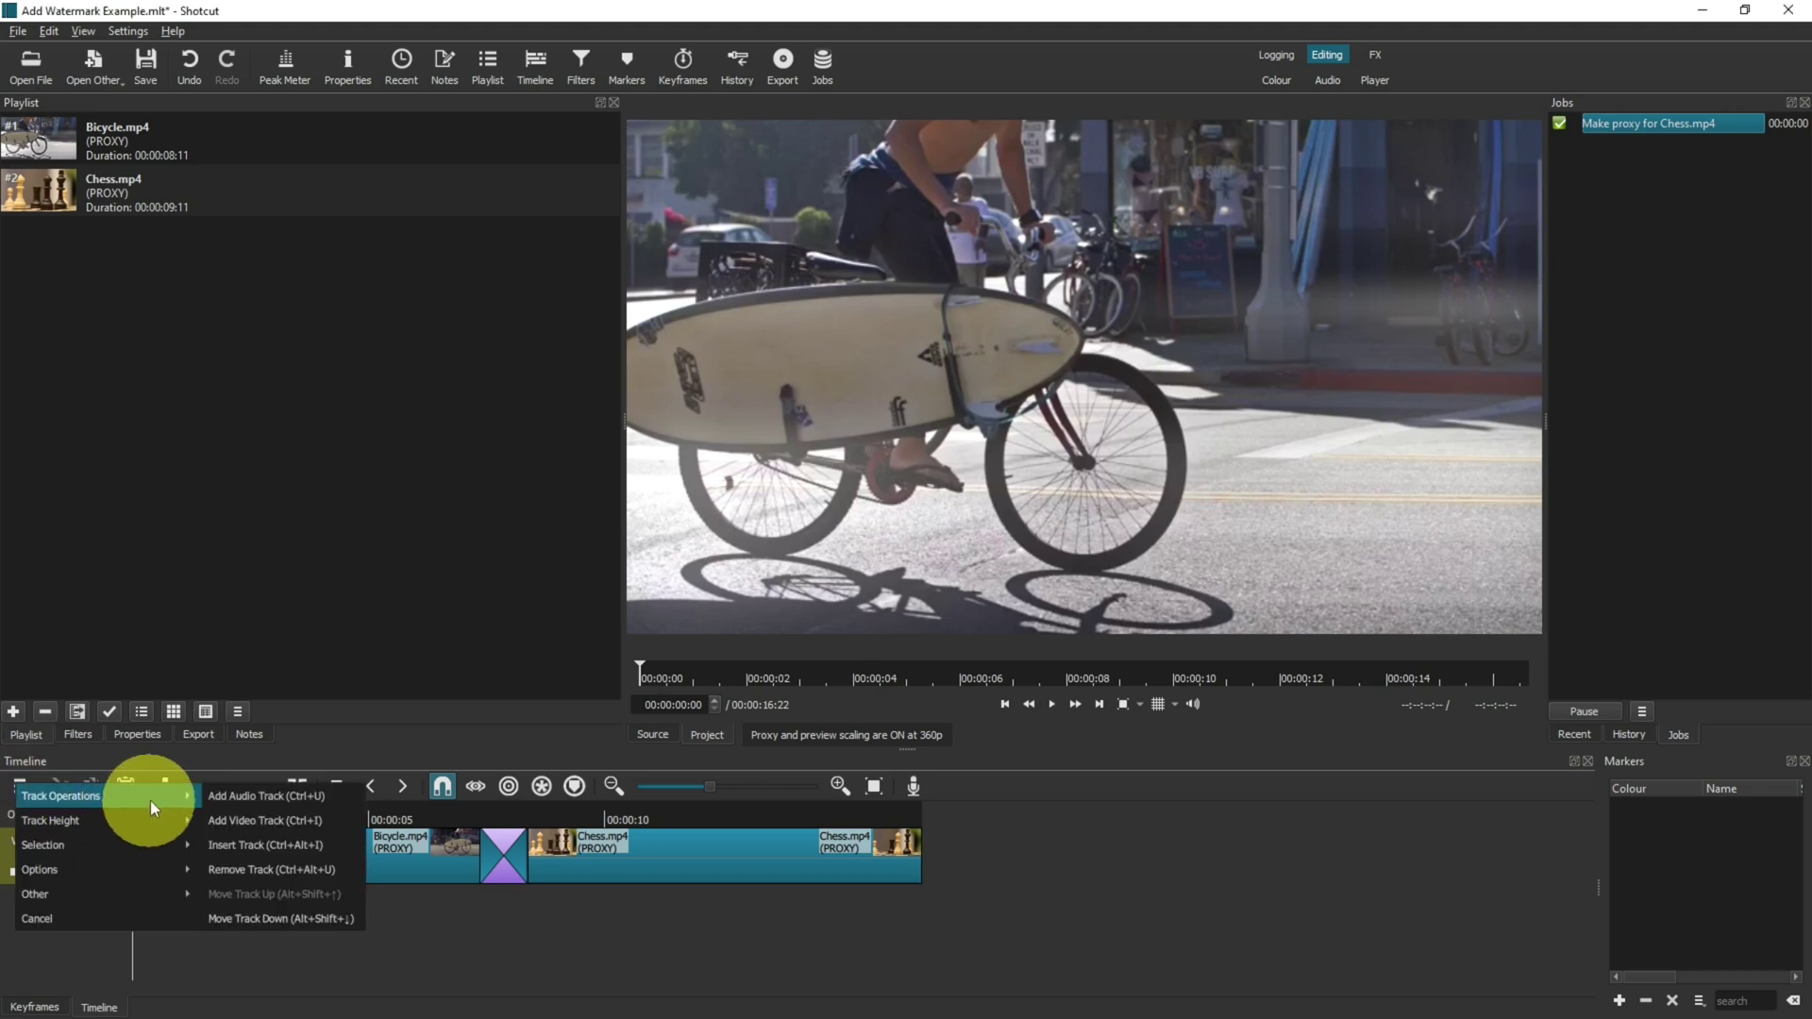
click(242, 819)
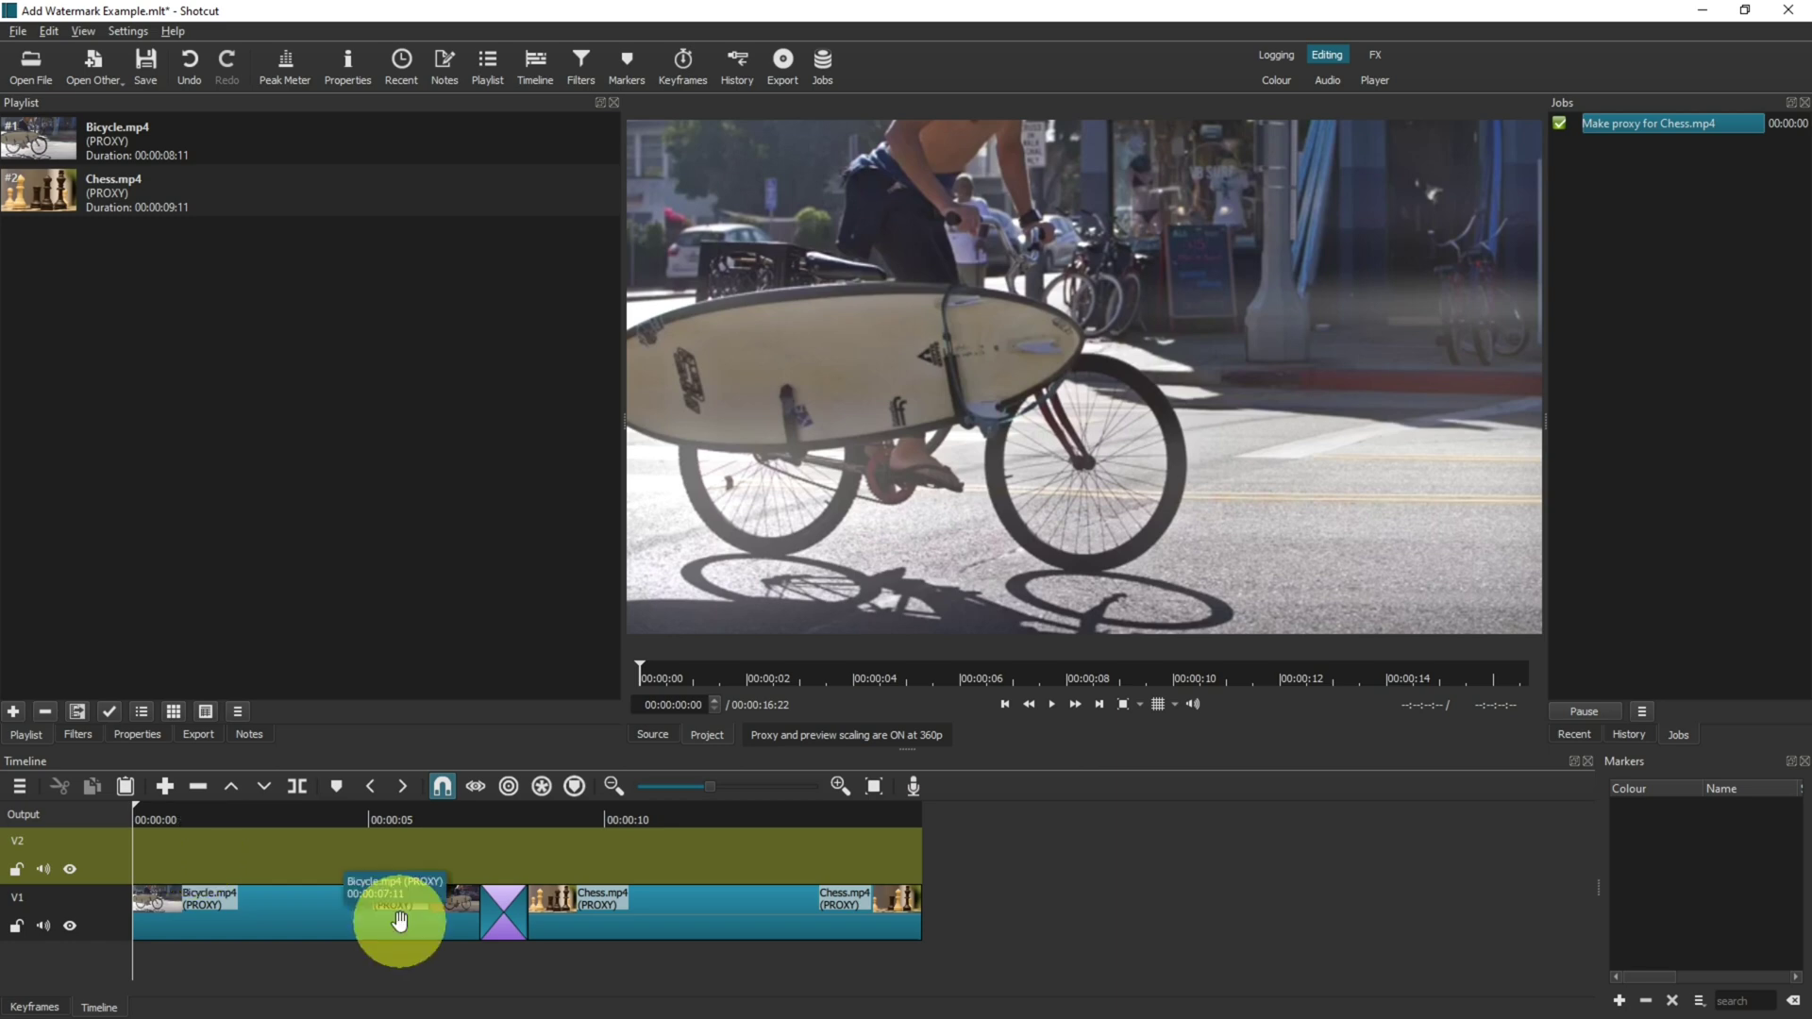
drag(401, 920, 470, 908)
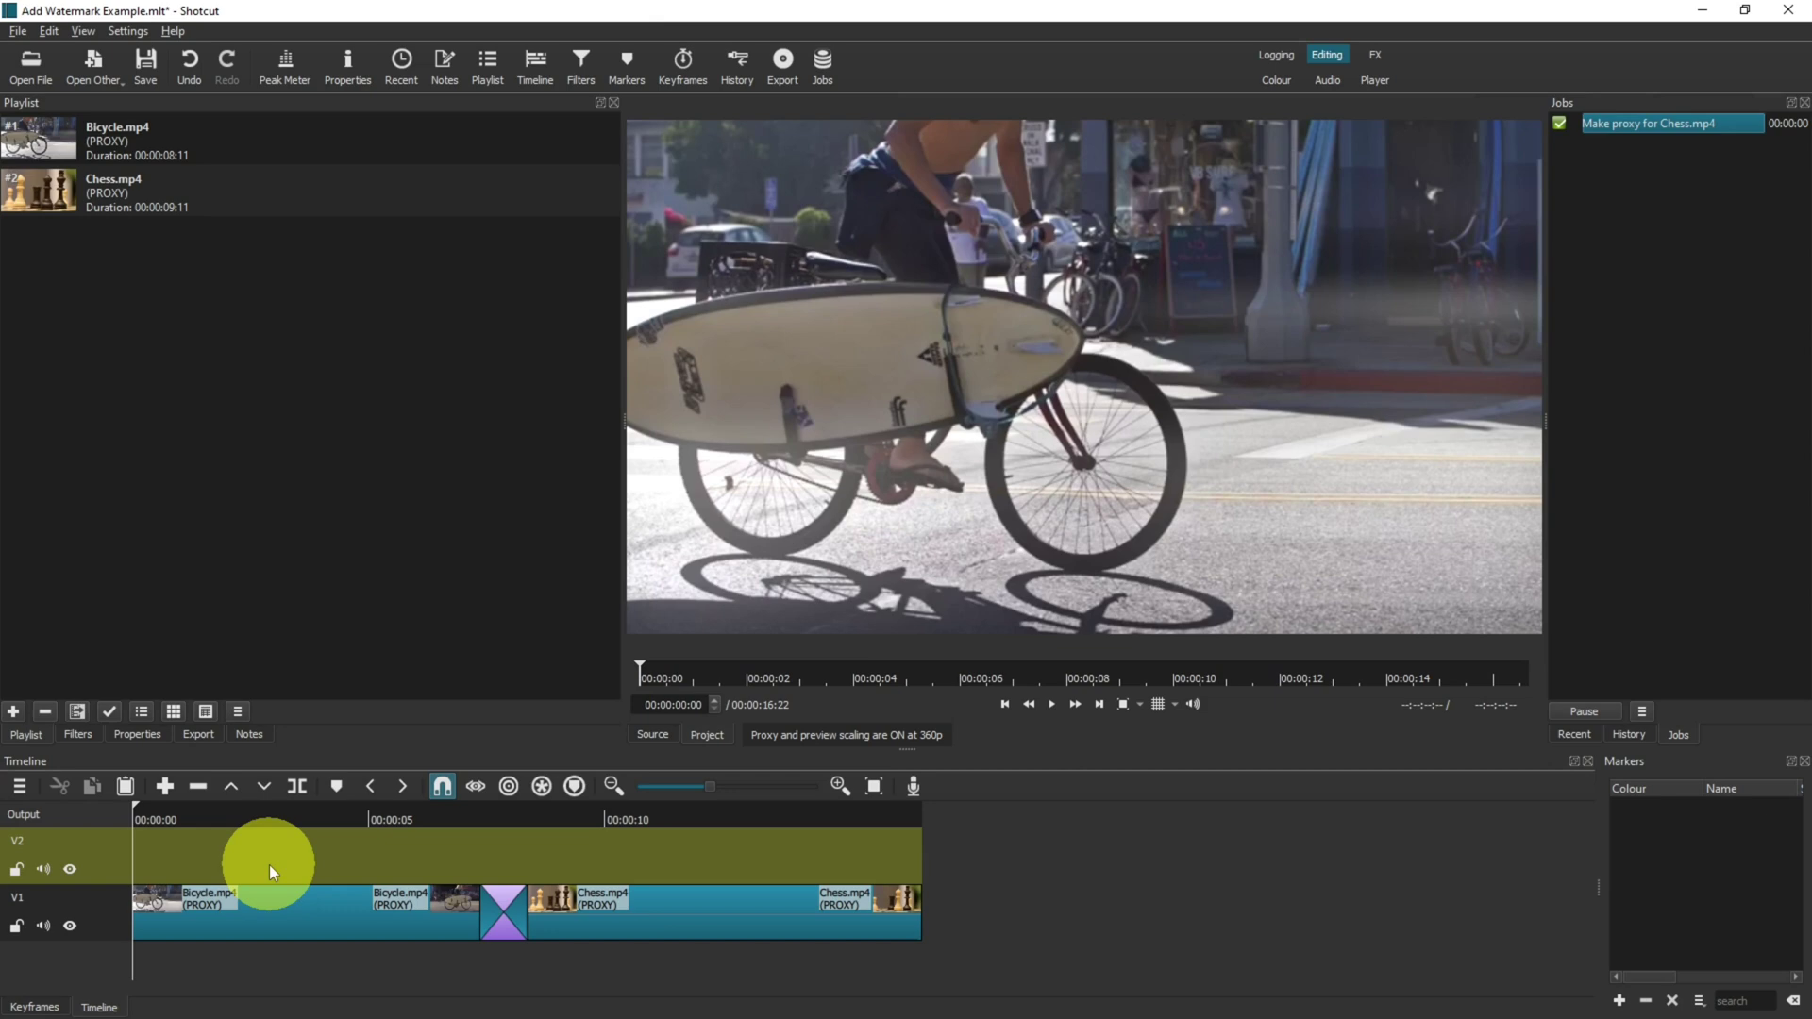
Drag Ubitronics Thumbnail.png from File Explorer into the Shotcut playlist
key(alt+Tab)
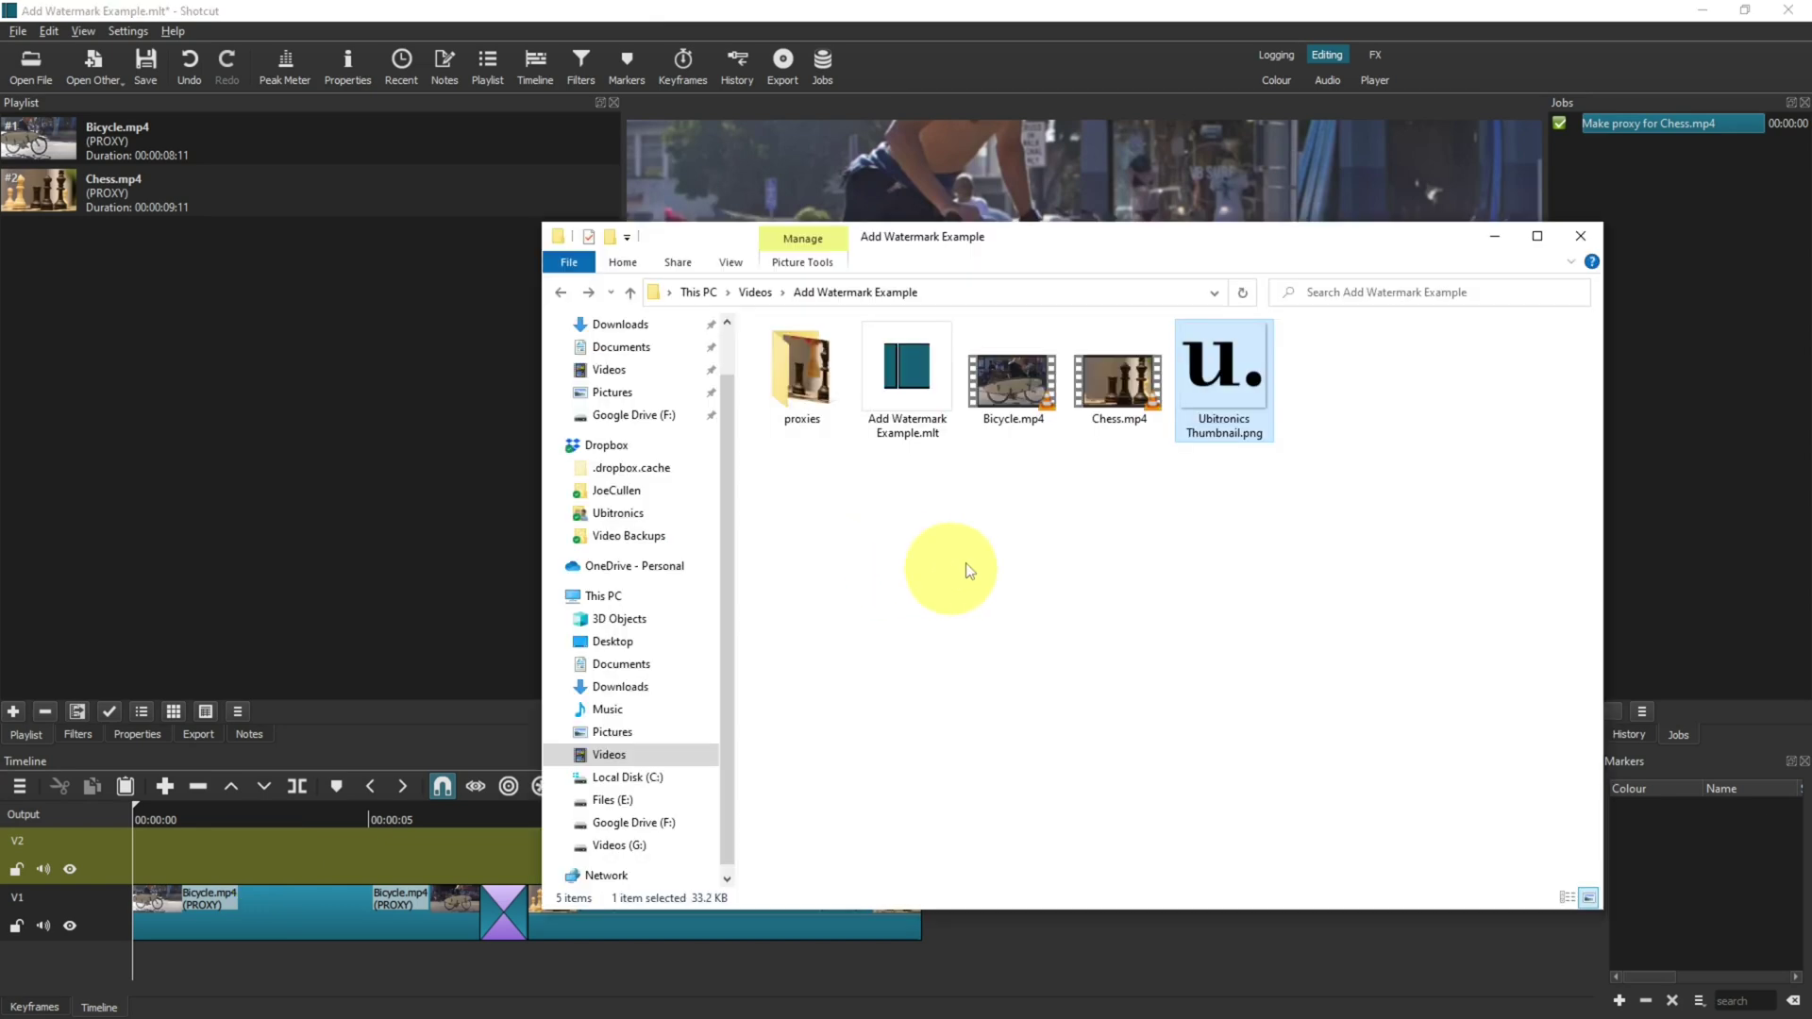
click(1225, 373)
drag(1227, 371, 109, 416)
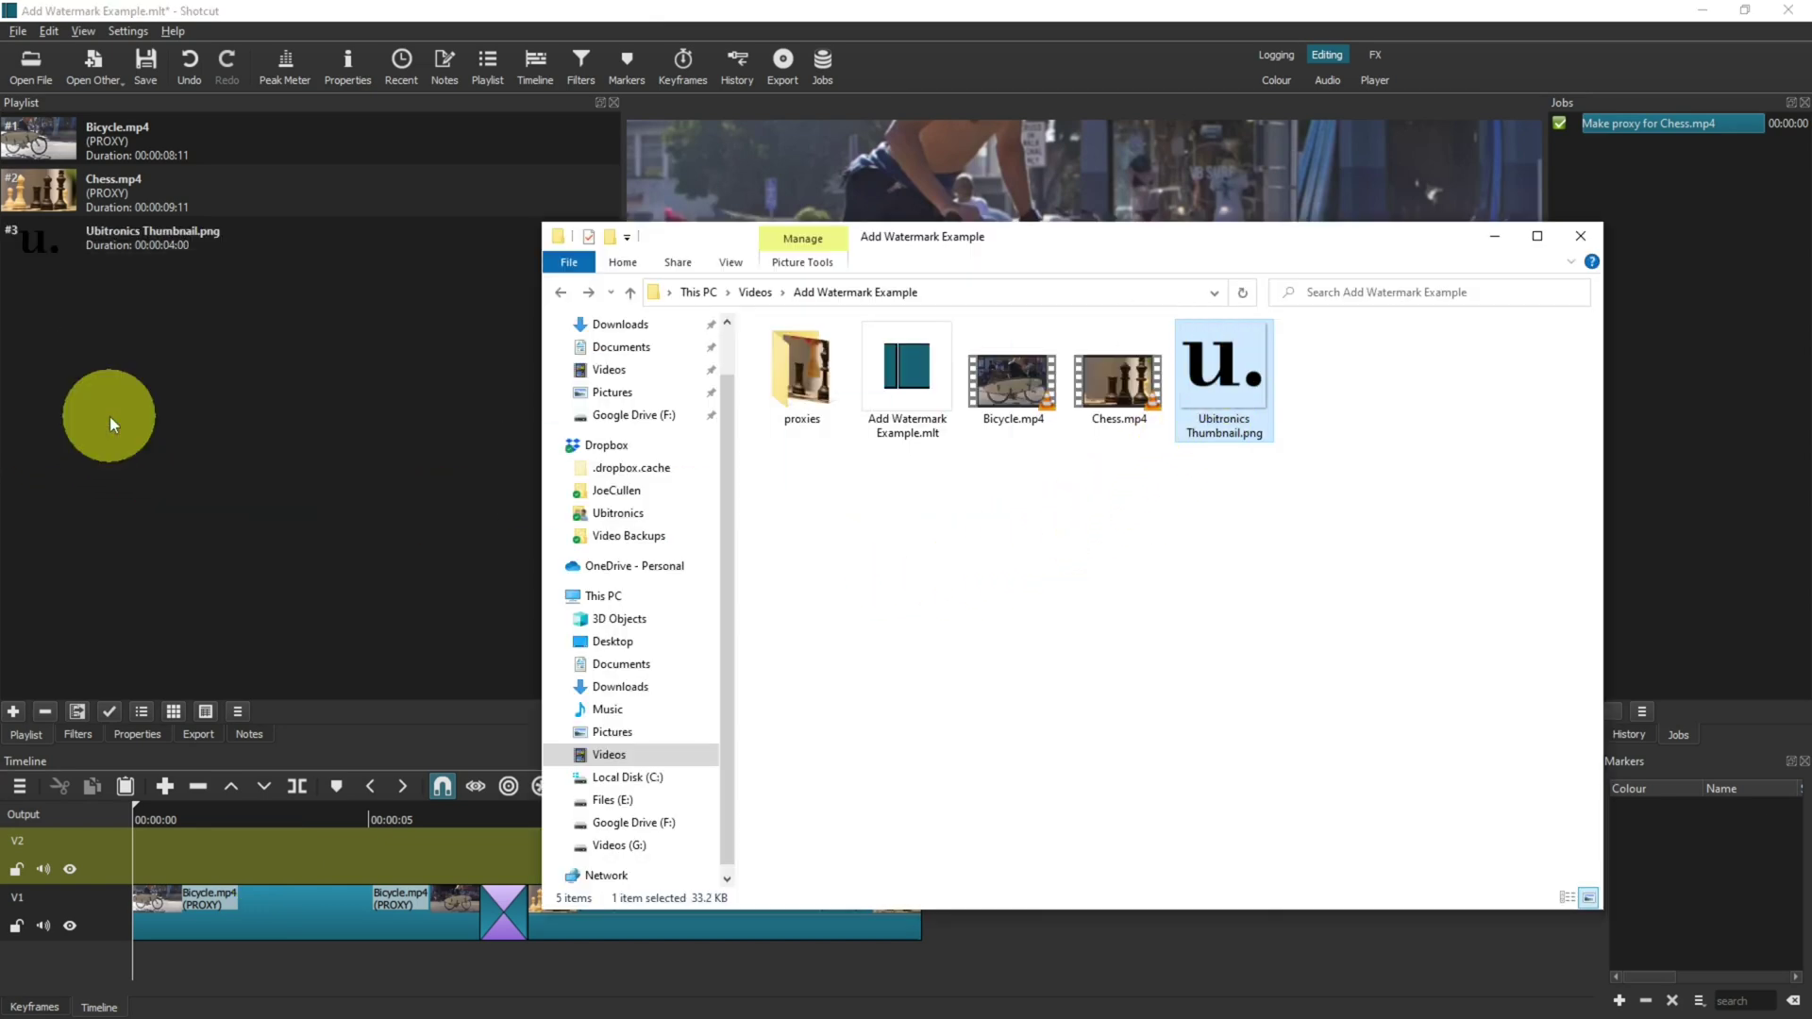
click(149, 398)
Place the Ubitronics logo at the start of V2 and stretch it to the 16-second end
click(62, 244)
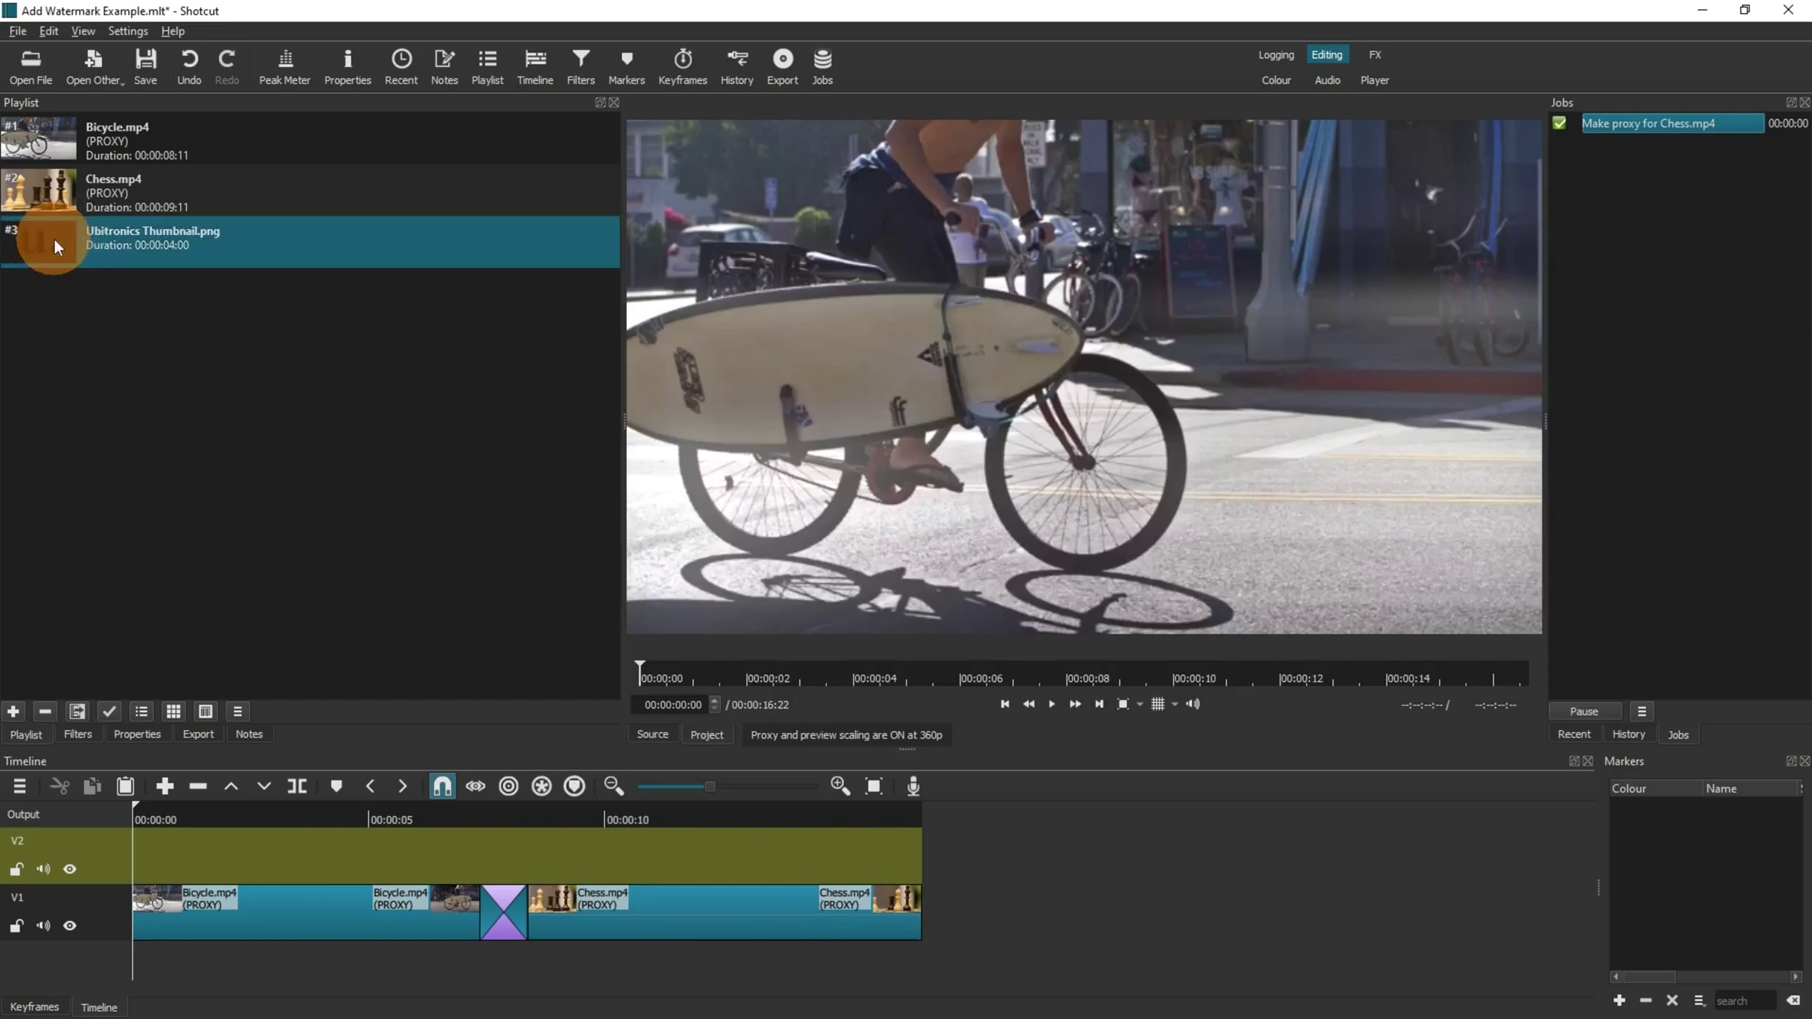
drag(54, 239, 145, 851)
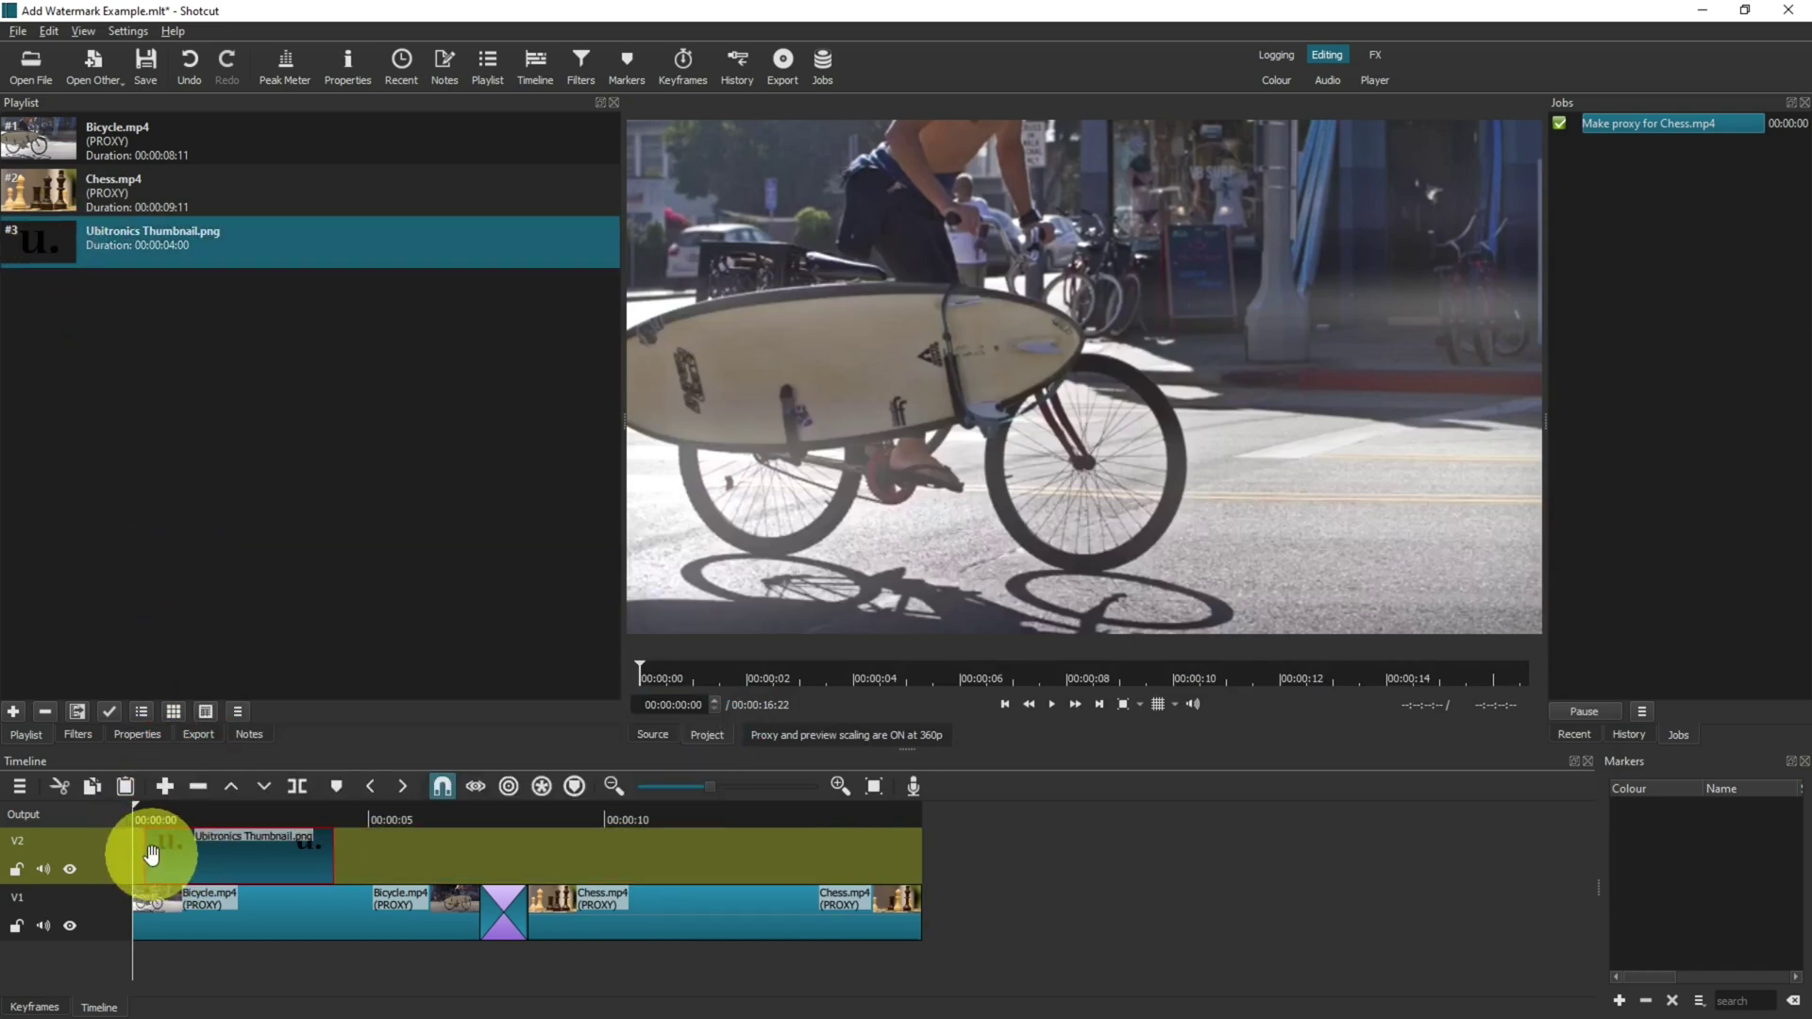
drag(321, 854, 934, 869)
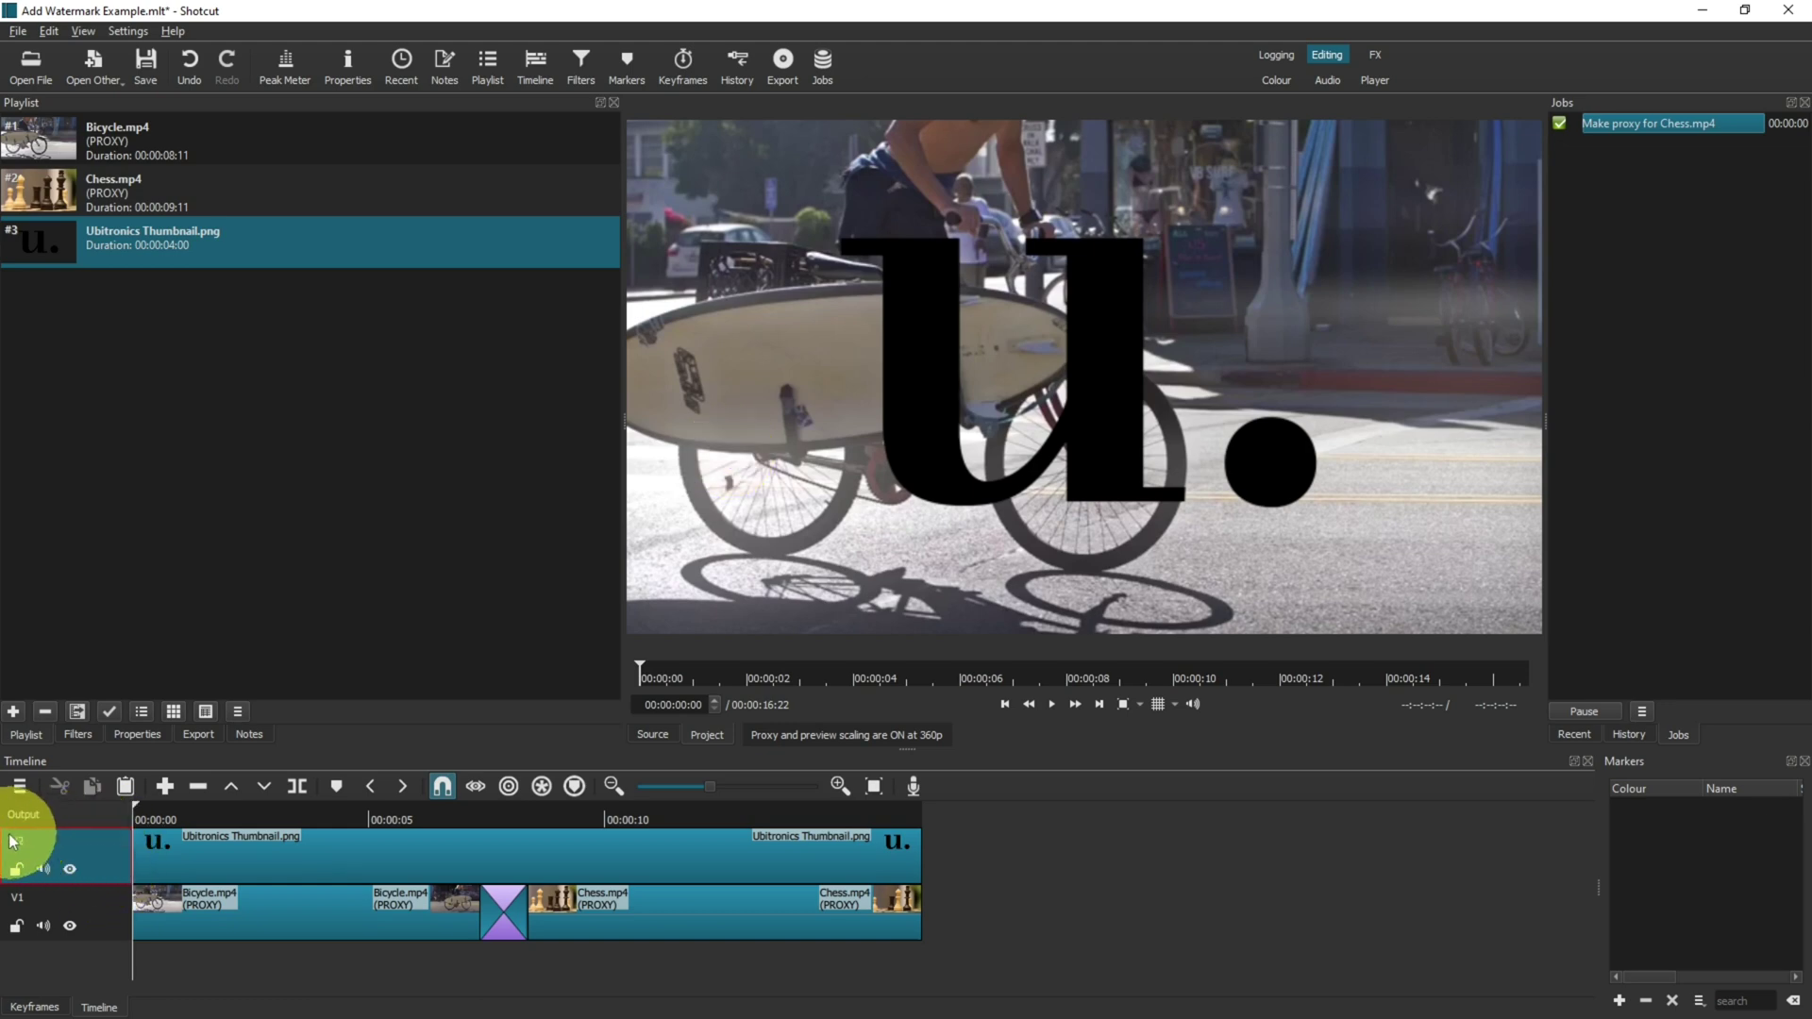
Give the V2 logo track an Opacity filter at 15%, then play the preview
click(578, 74)
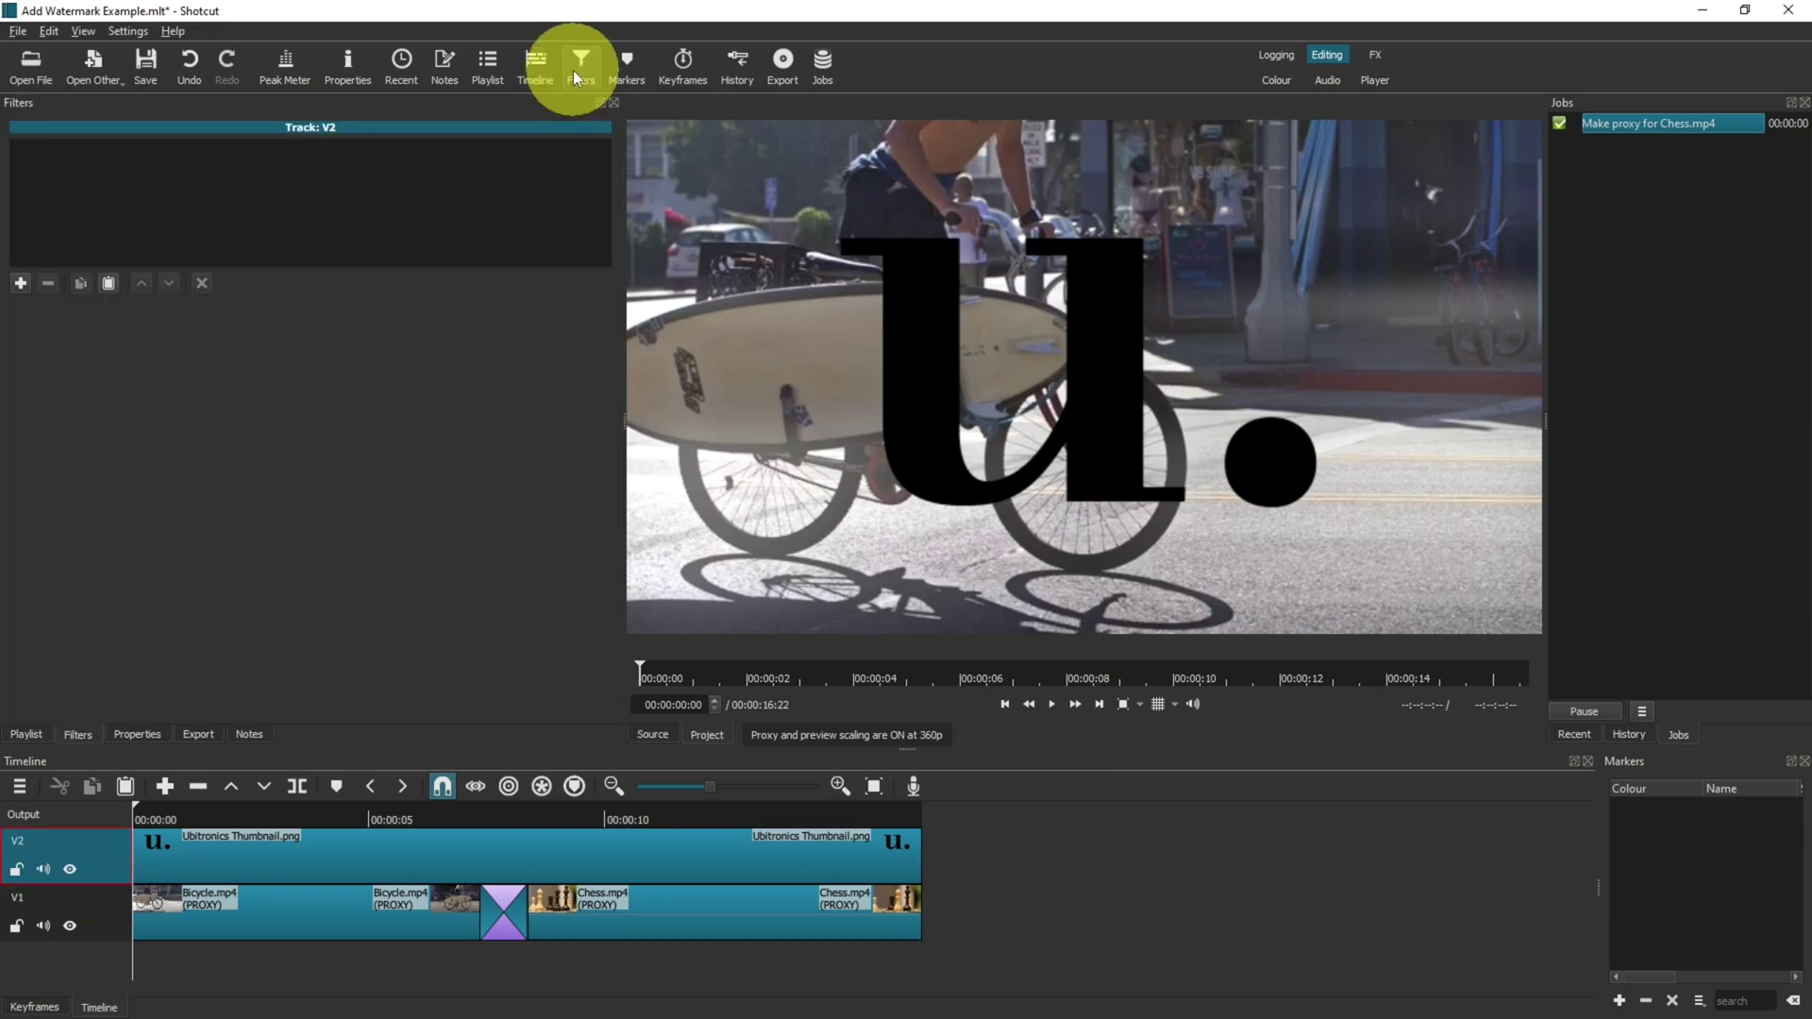
click(20, 283)
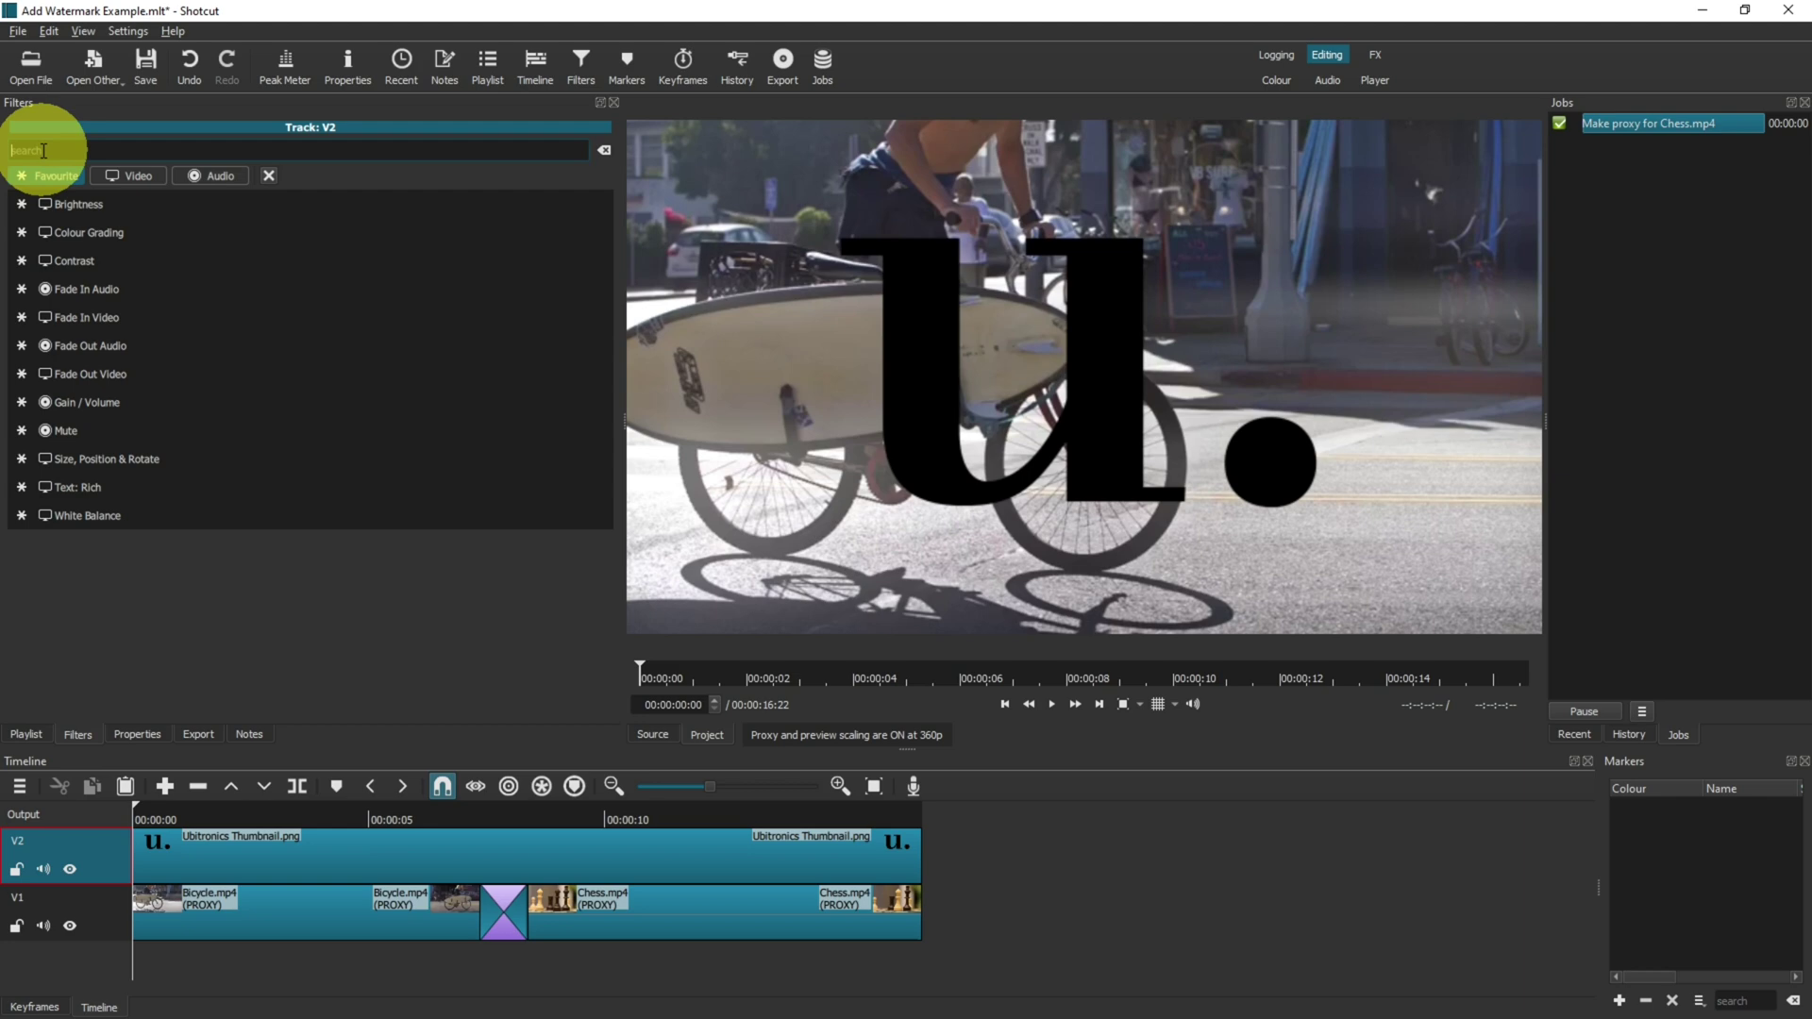
text(opacity)
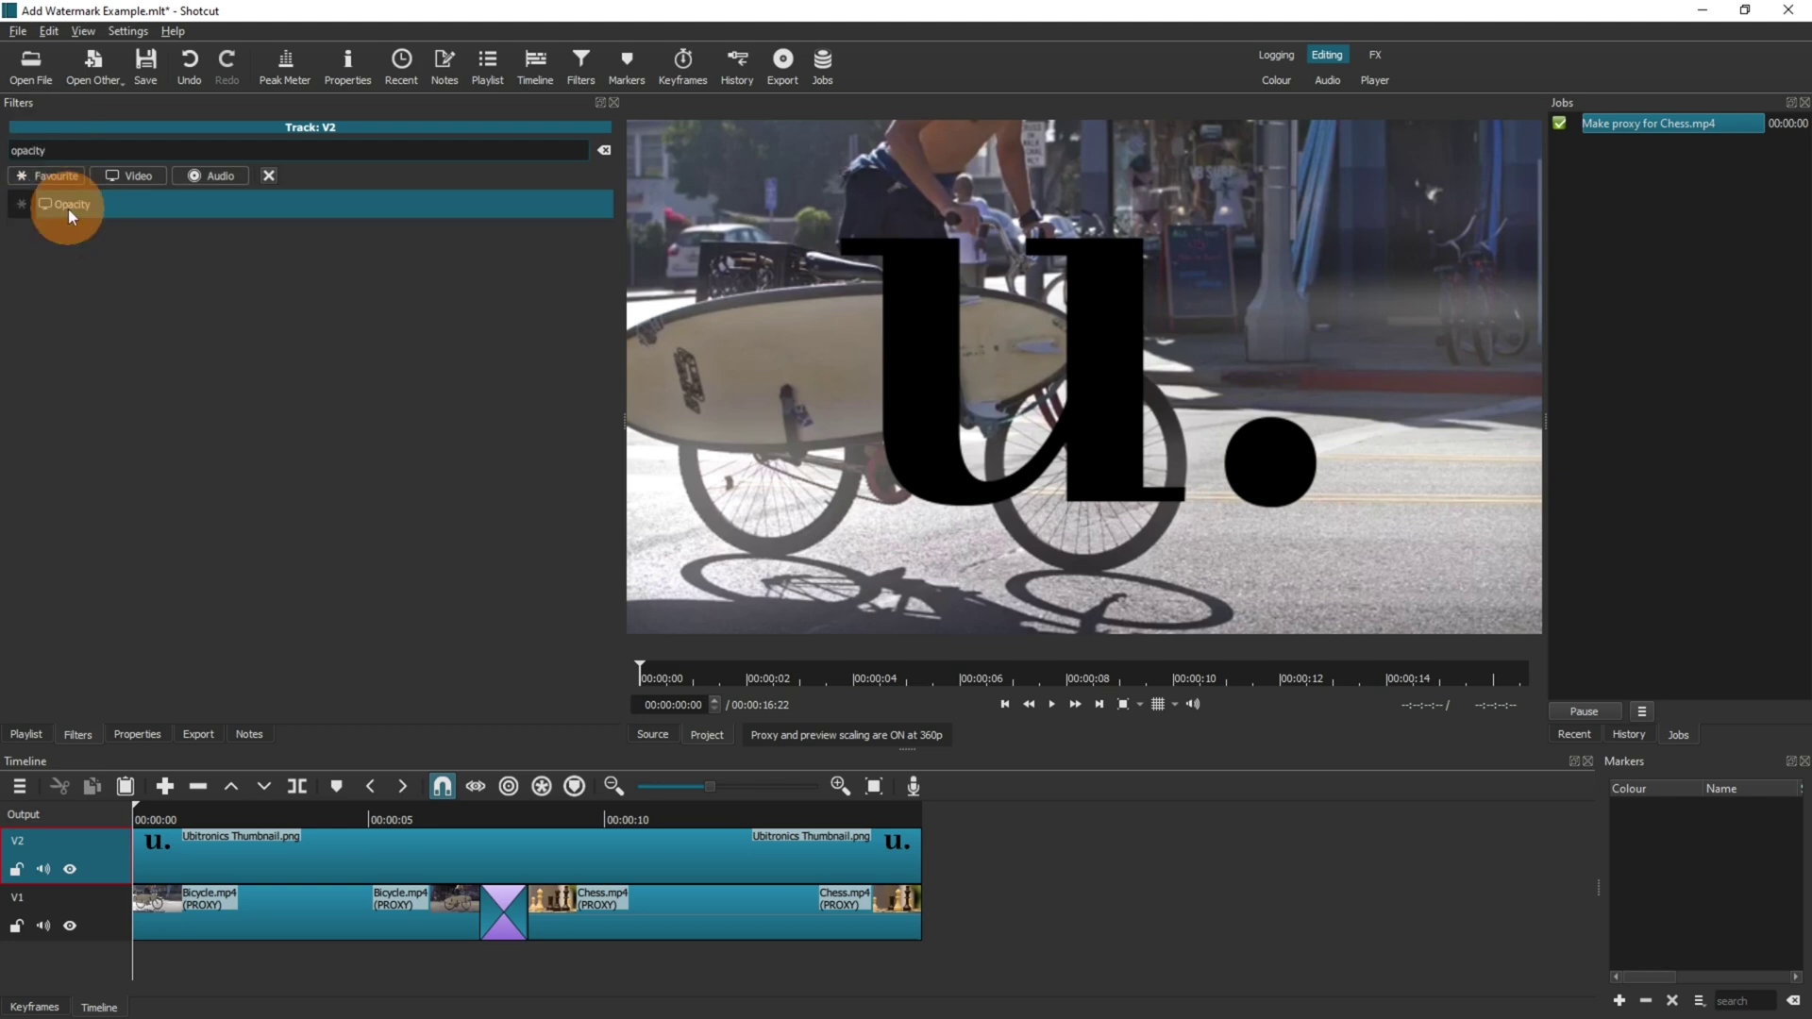
click(68, 208)
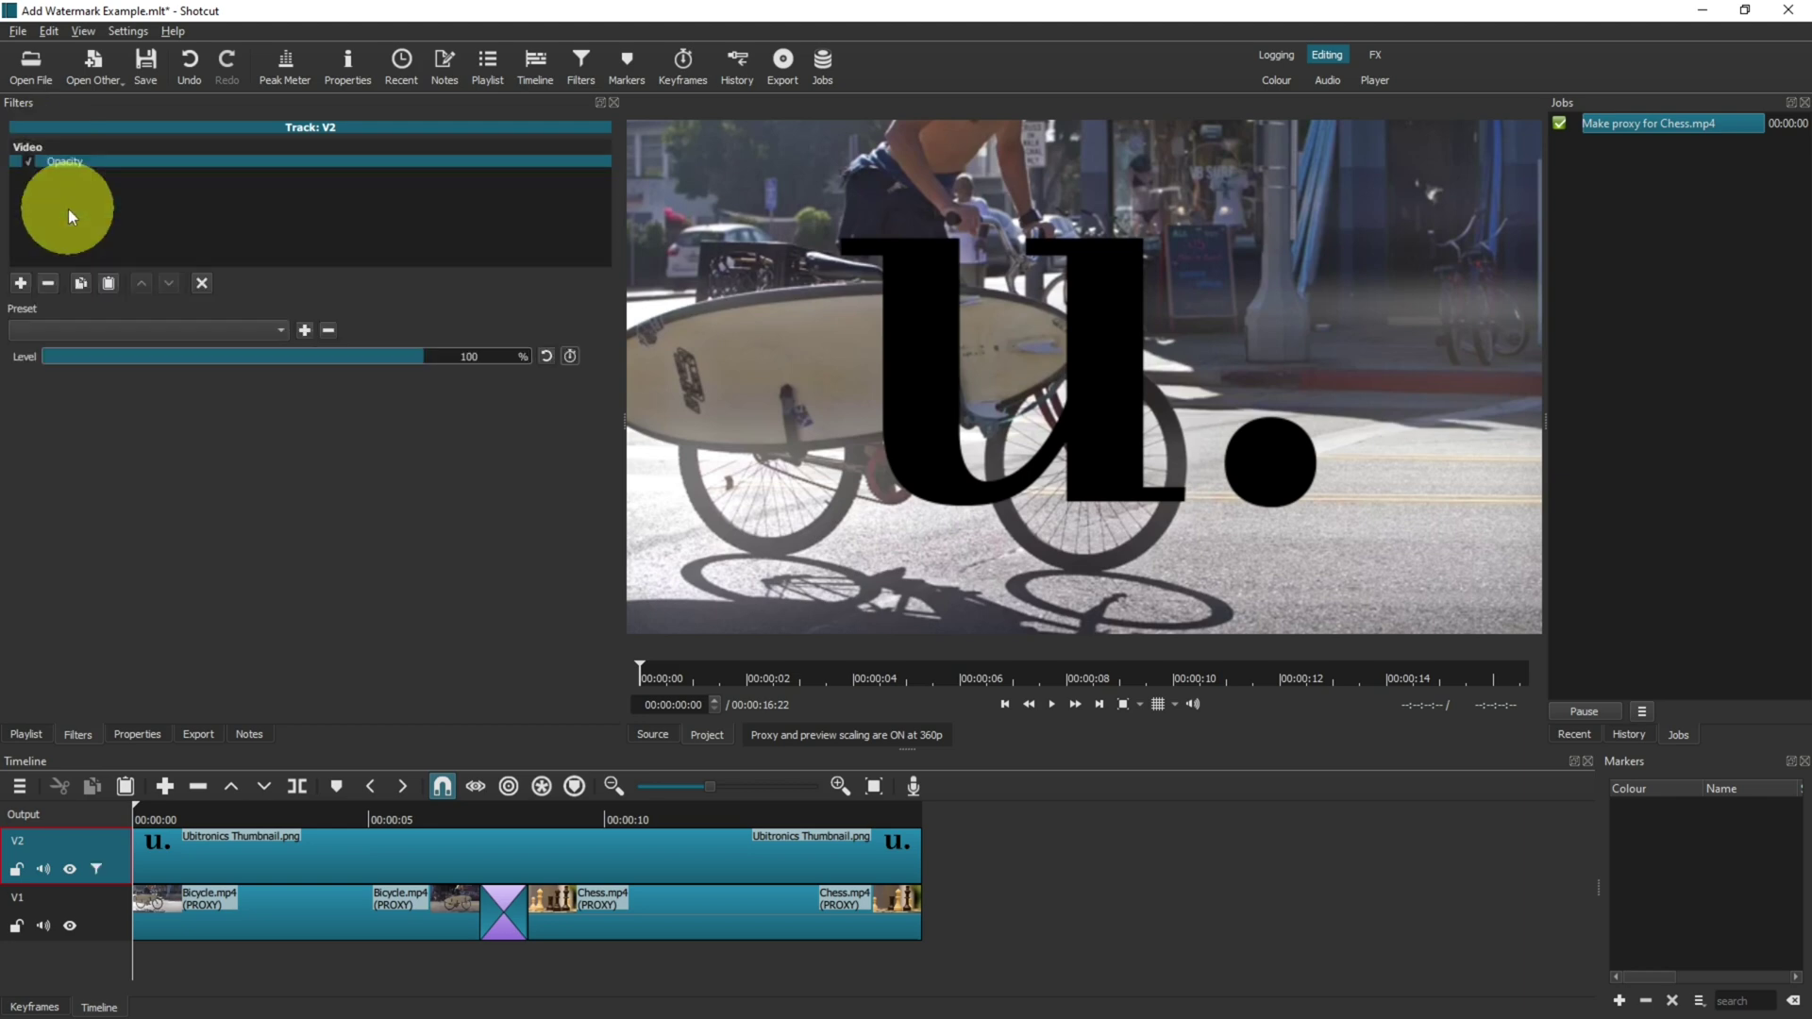
click(155, 356)
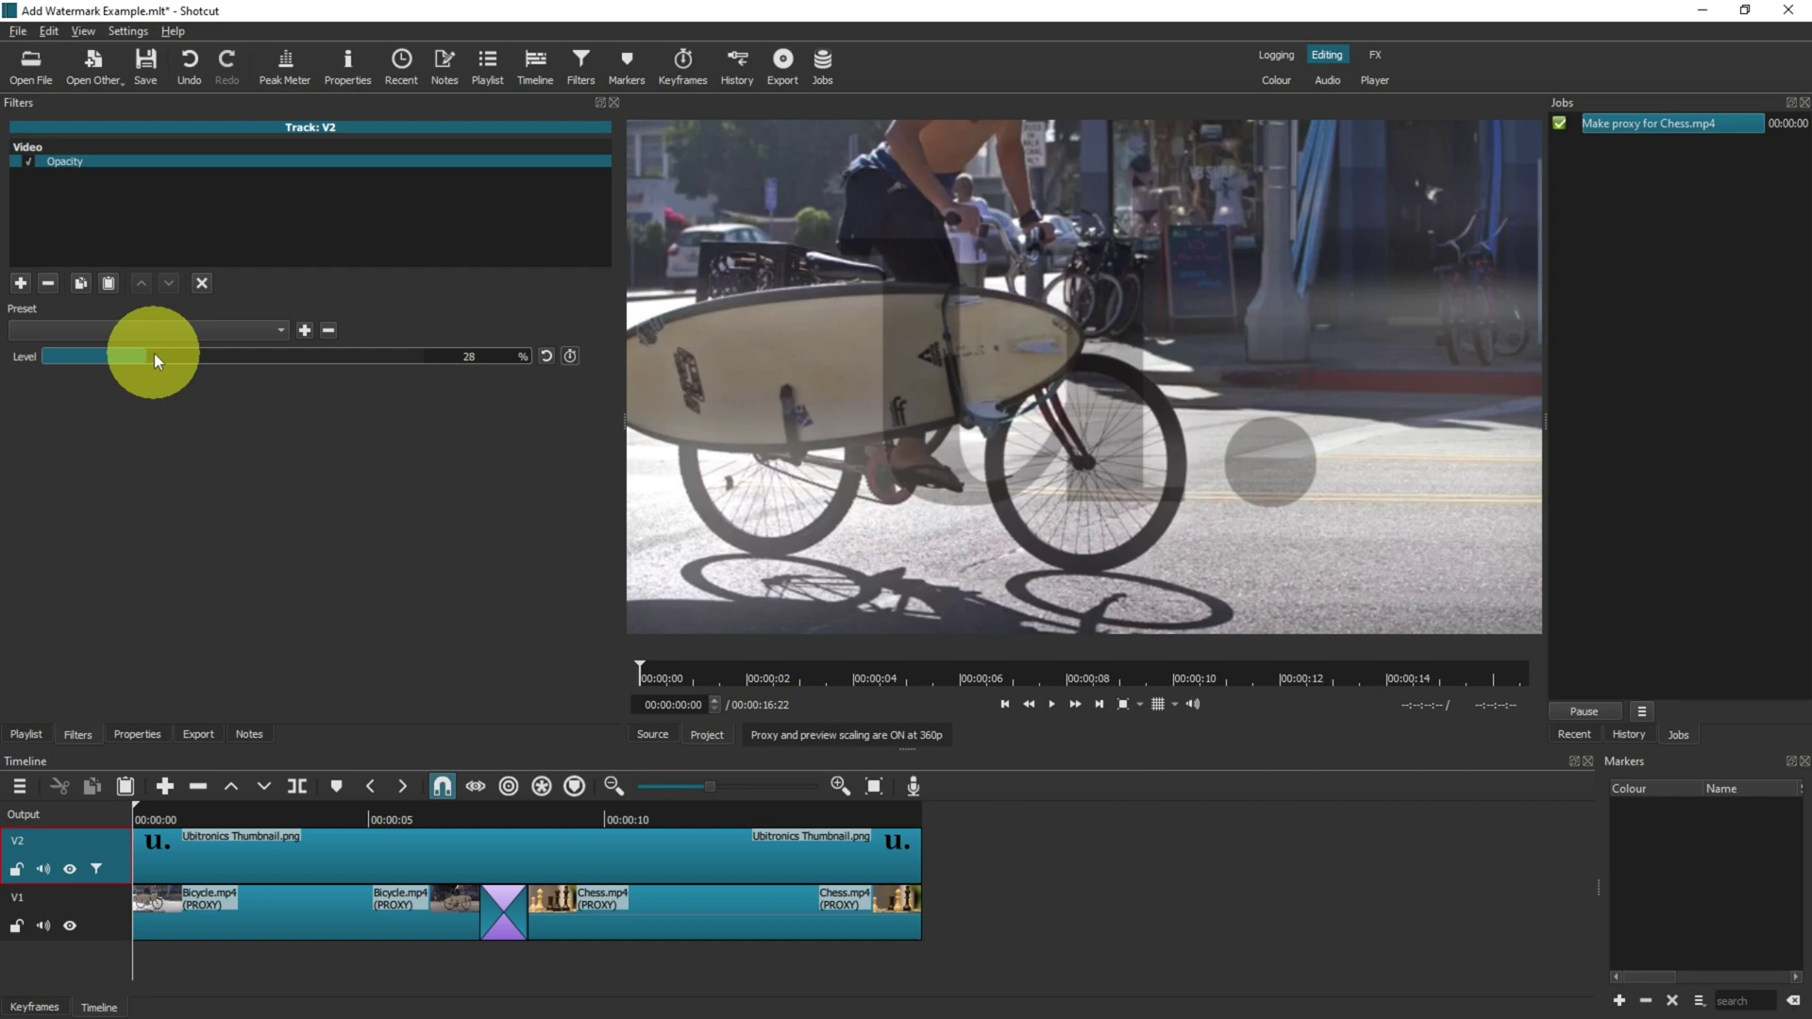
drag(155, 358, 134, 363)
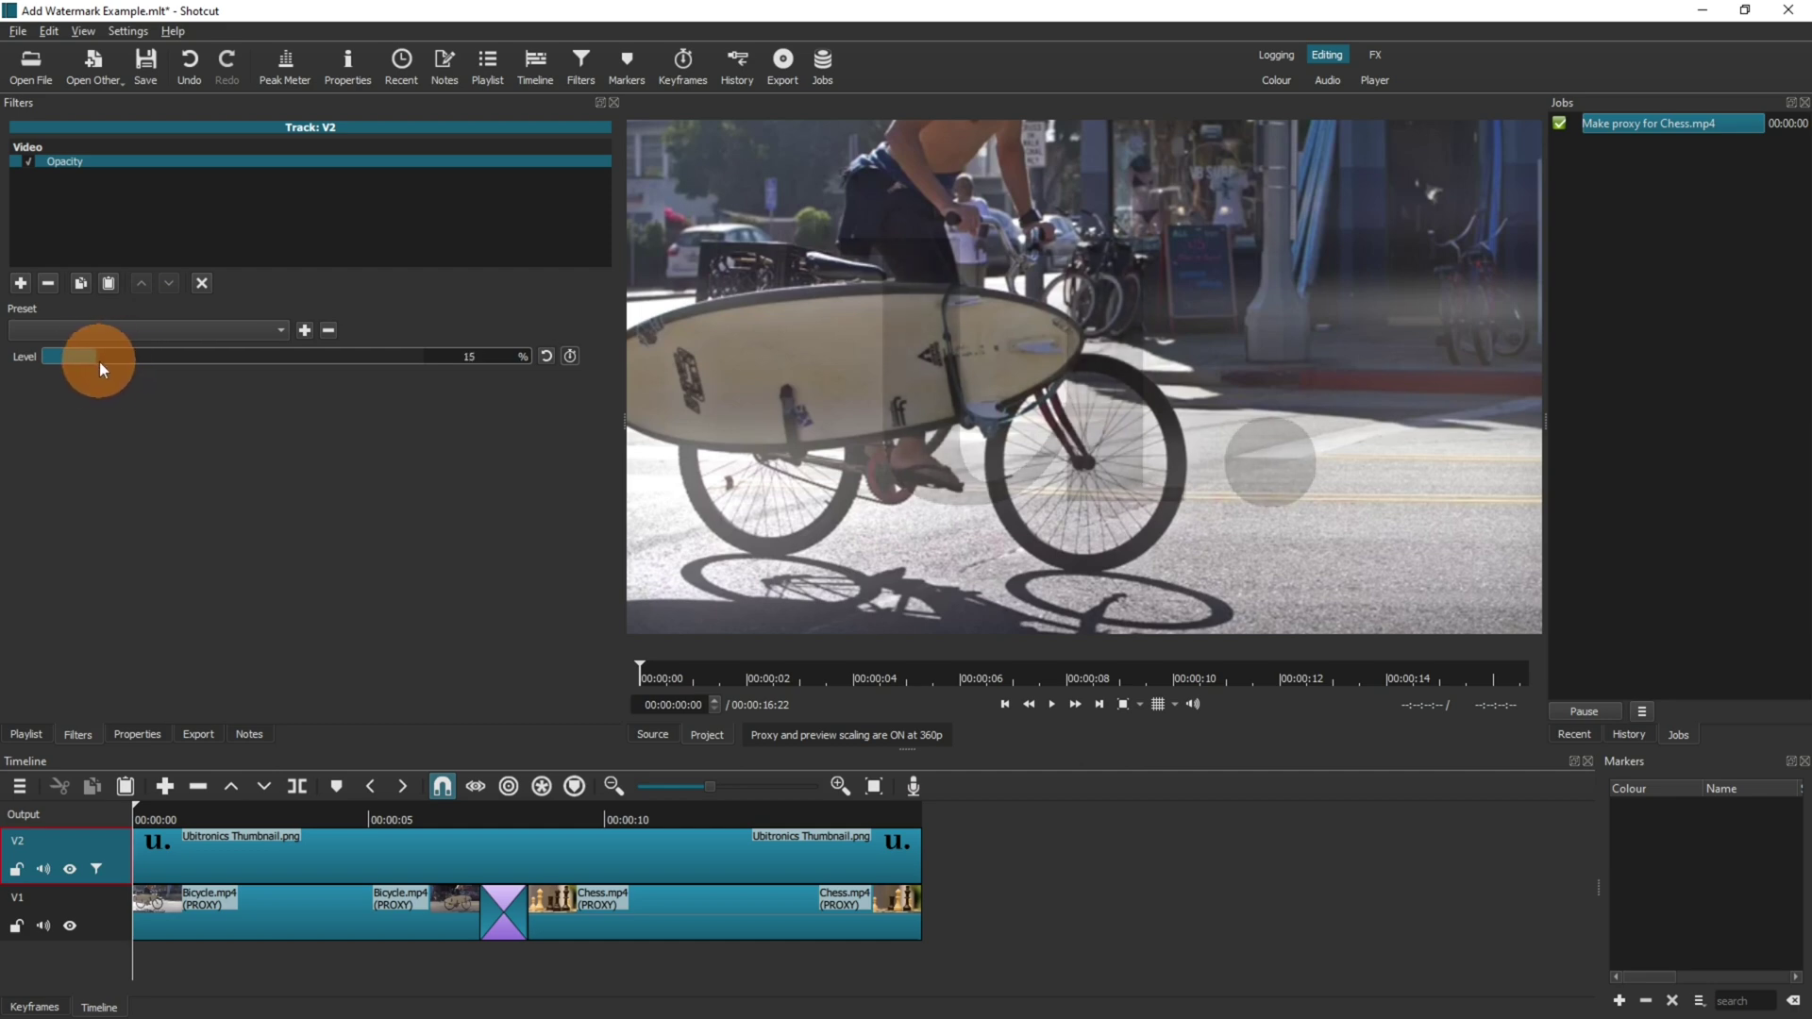
click(1051, 705)
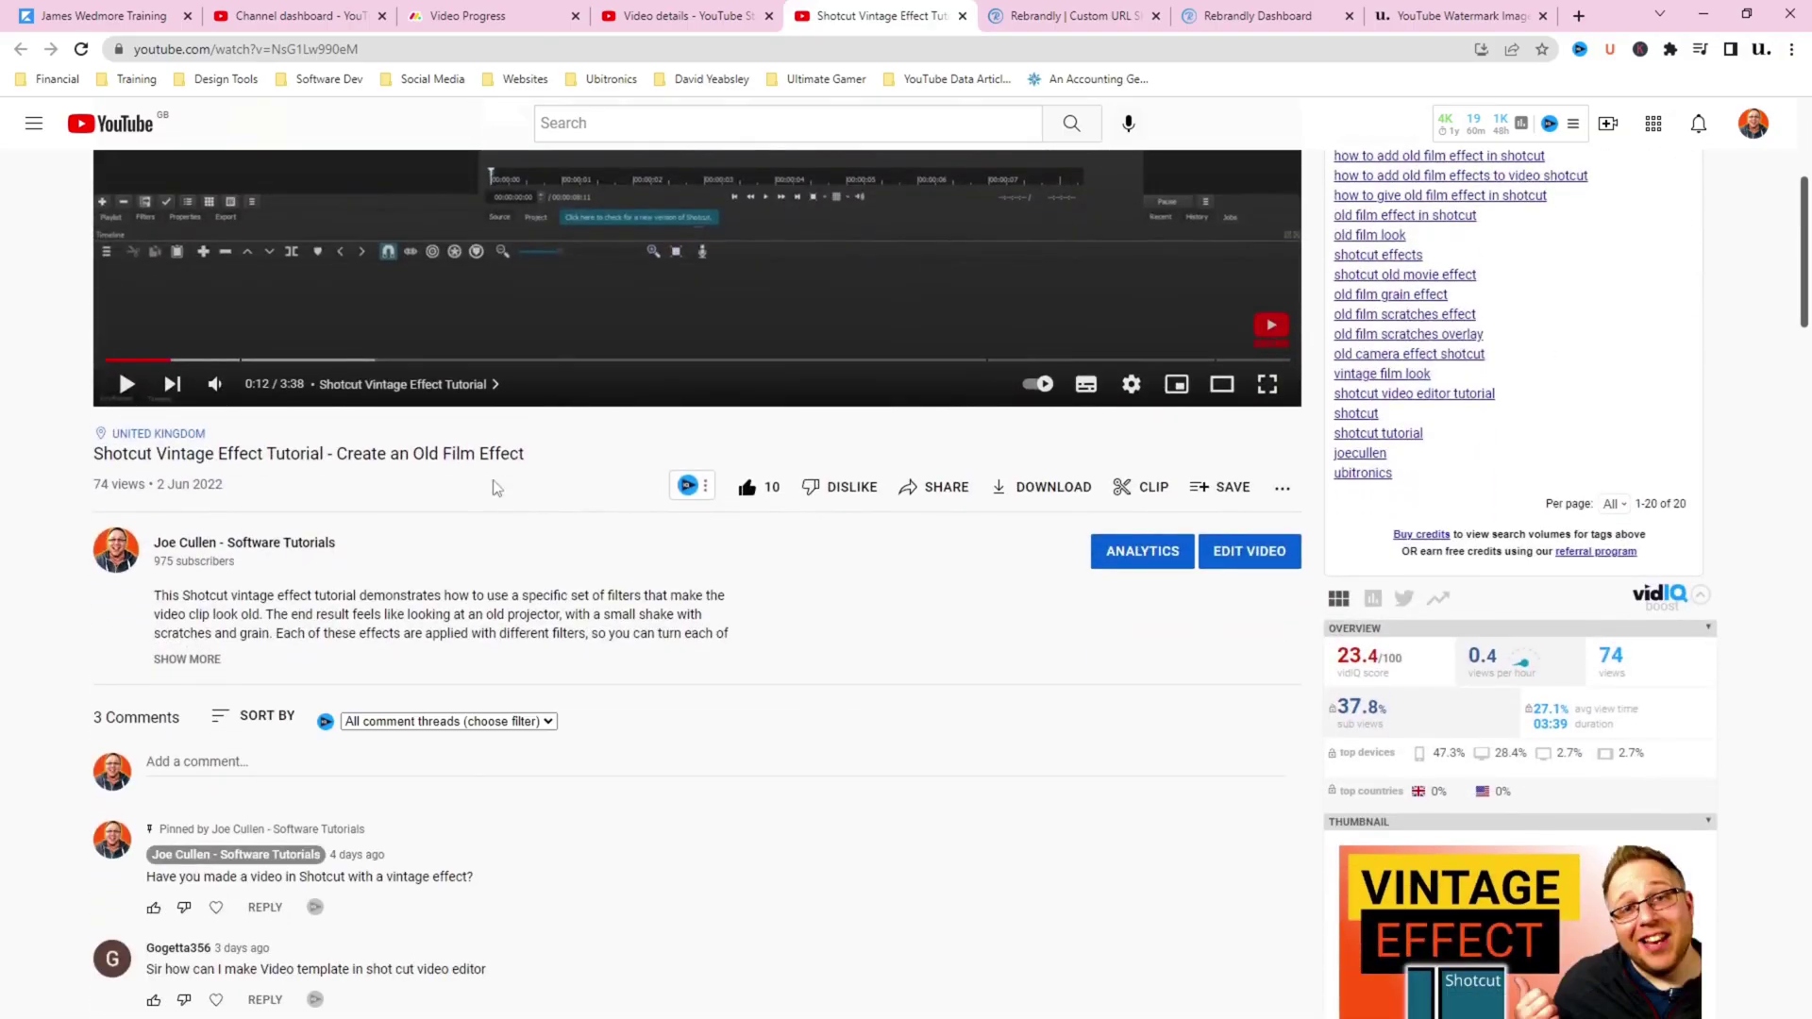
Expand the description of the Shotcut Vintage Effect Tutorial video with SHOW MORE
click(196, 668)
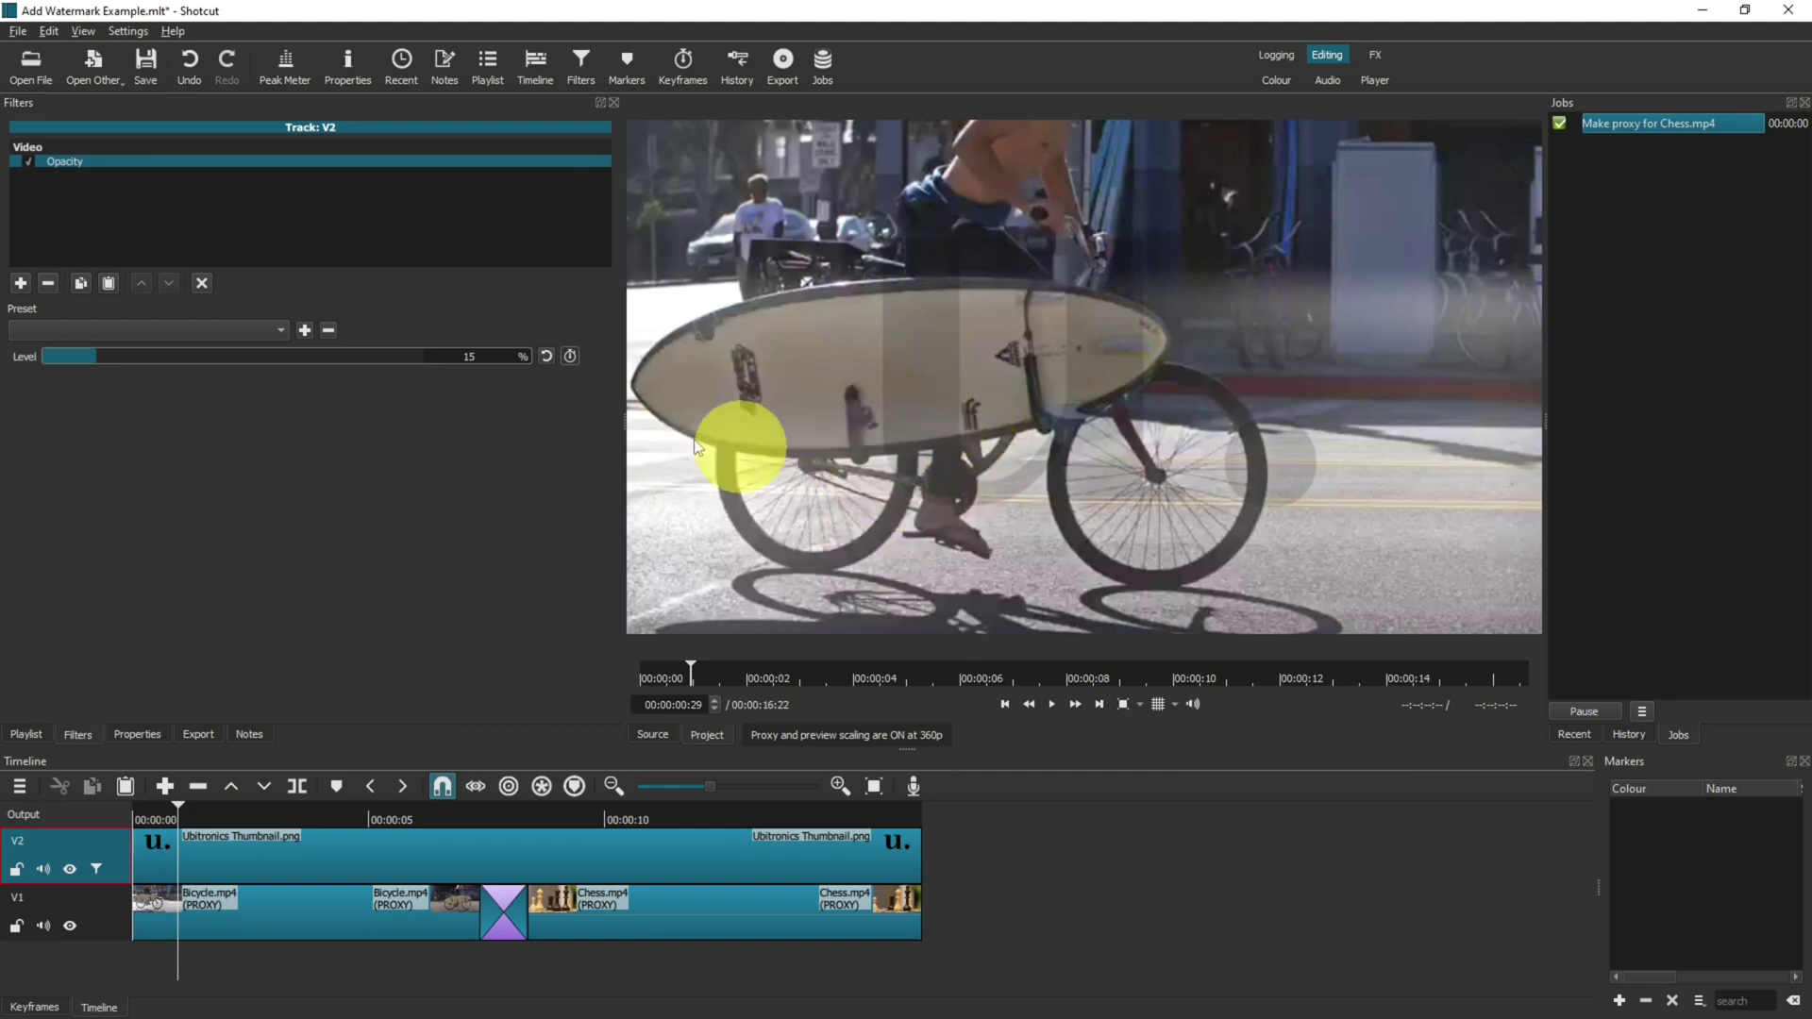
Add Size, Position & Rotate to V2, shrinking the logo to 28.8% in the bottom-right corner
click(20, 285)
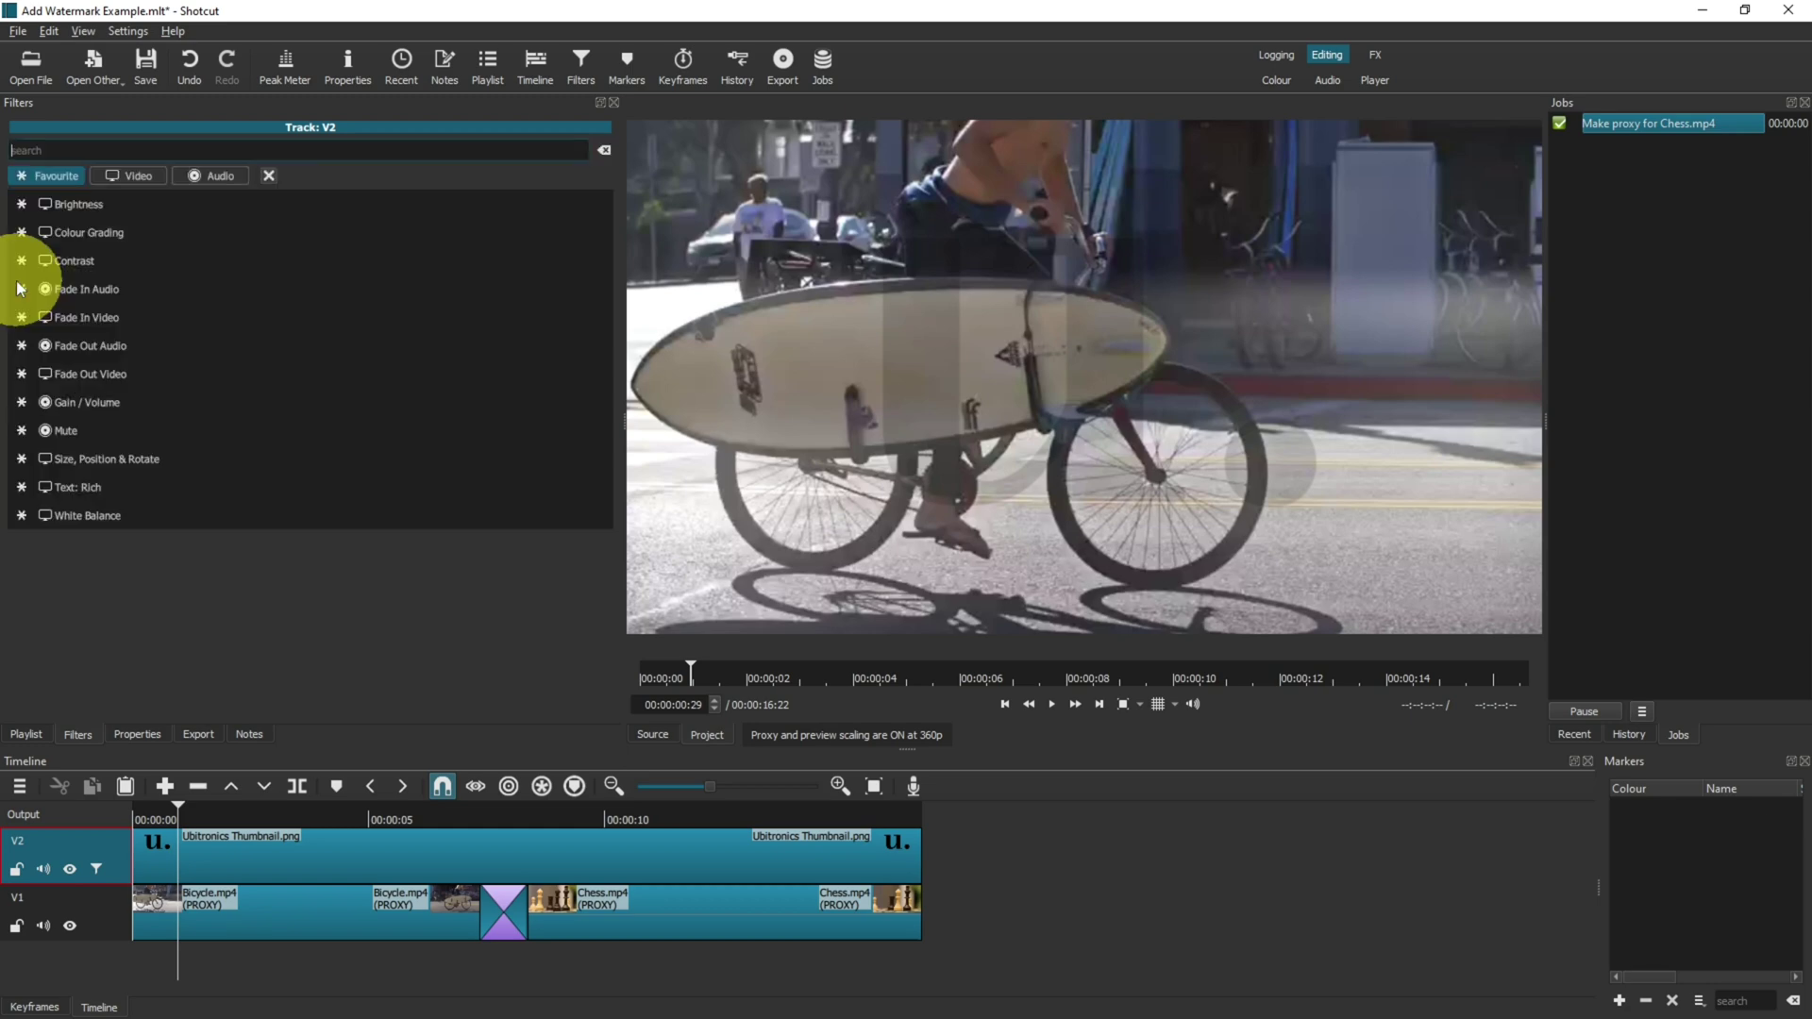
text(size)
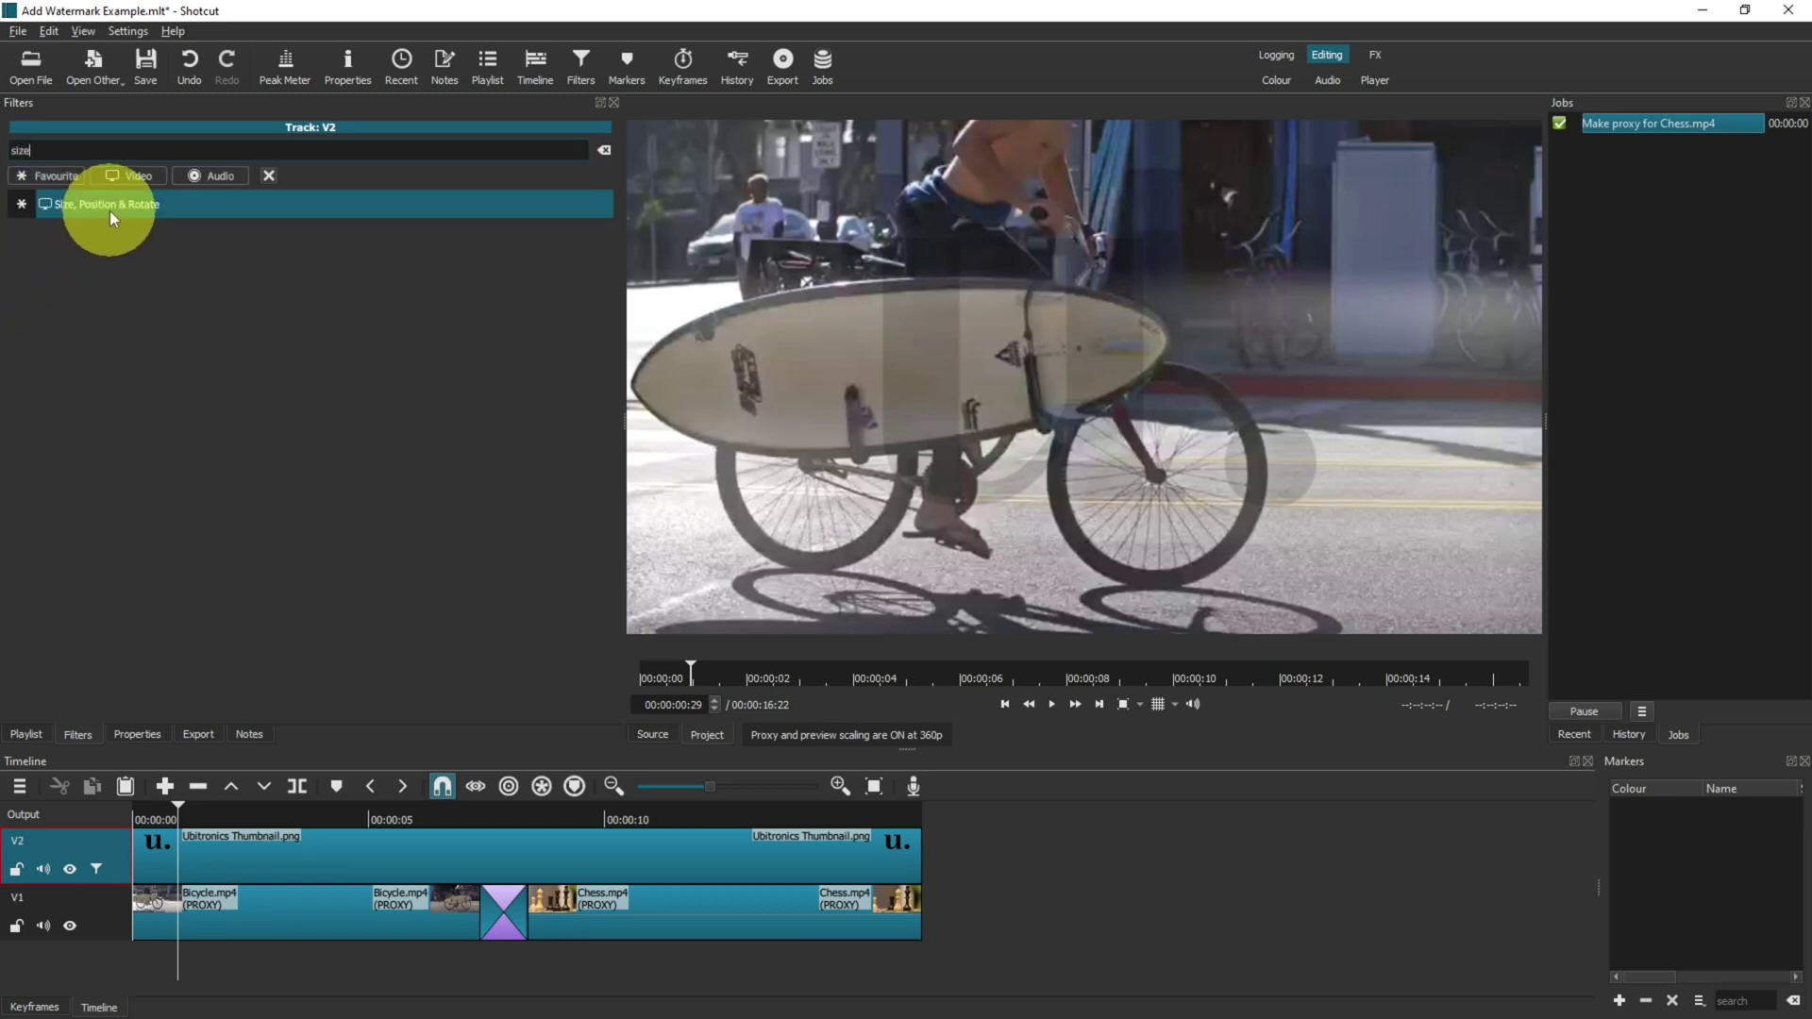
click(110, 209)
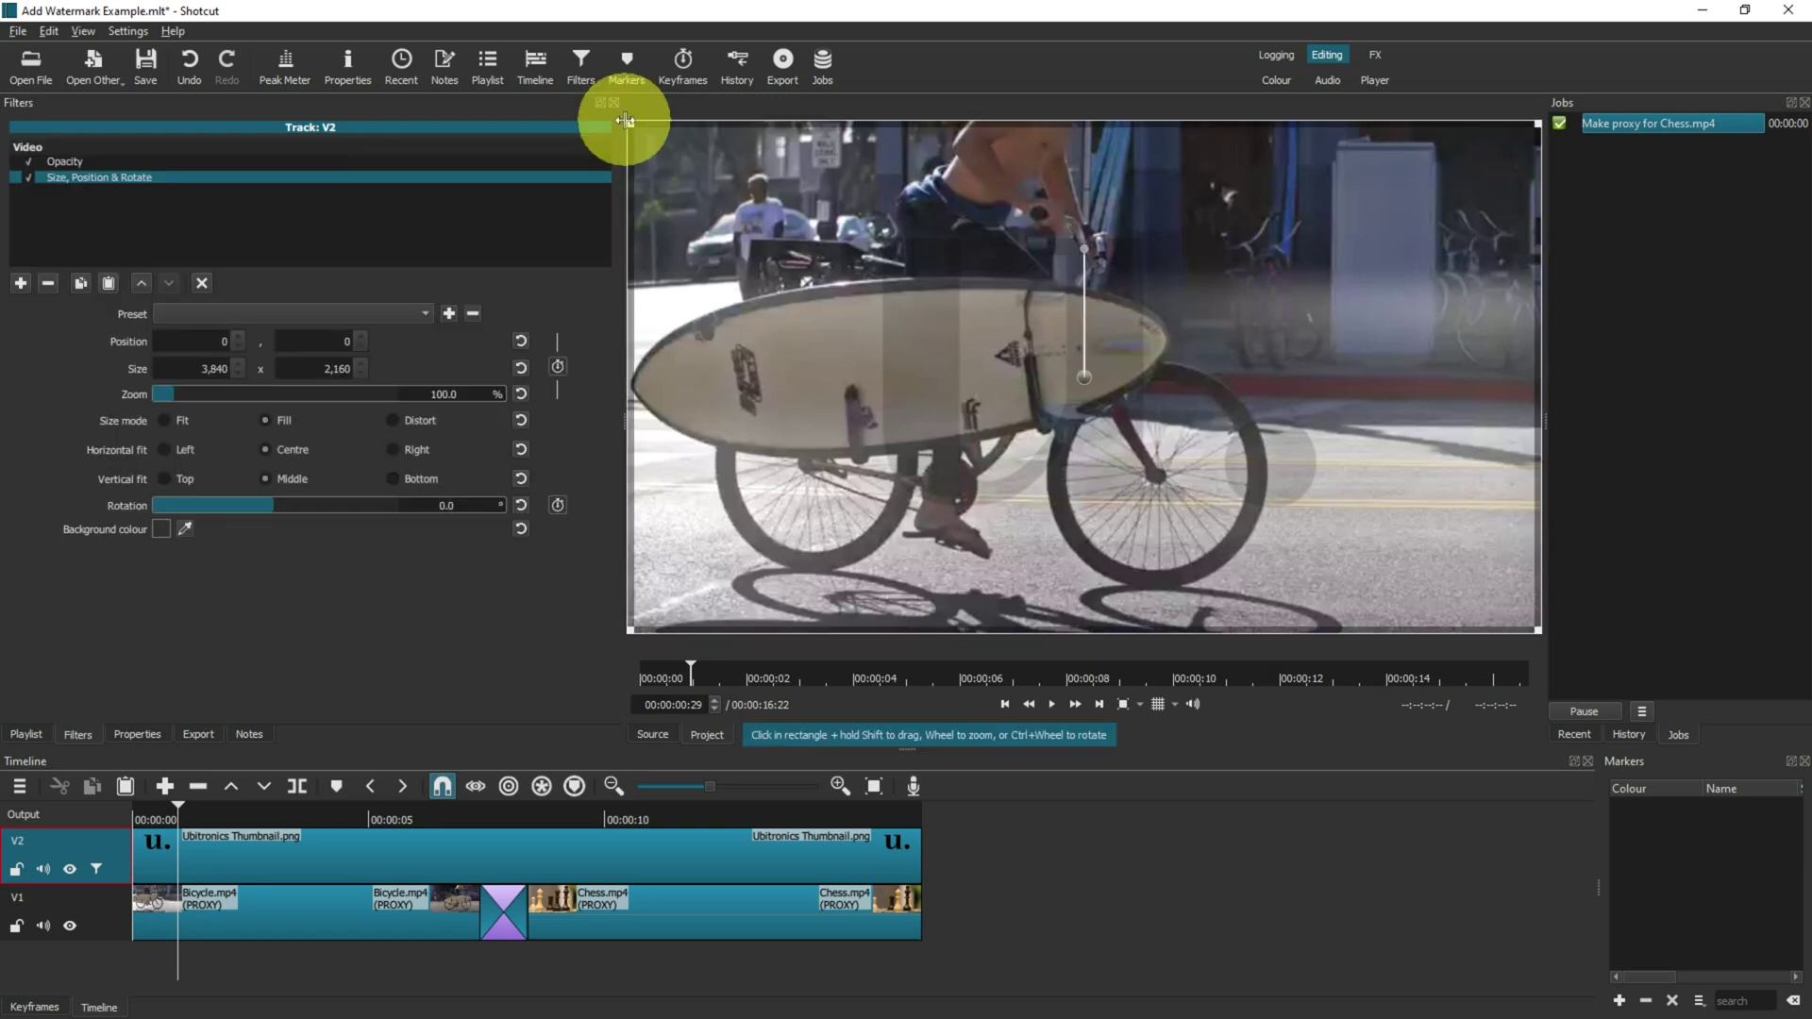
drag(630, 119, 1512, 502)
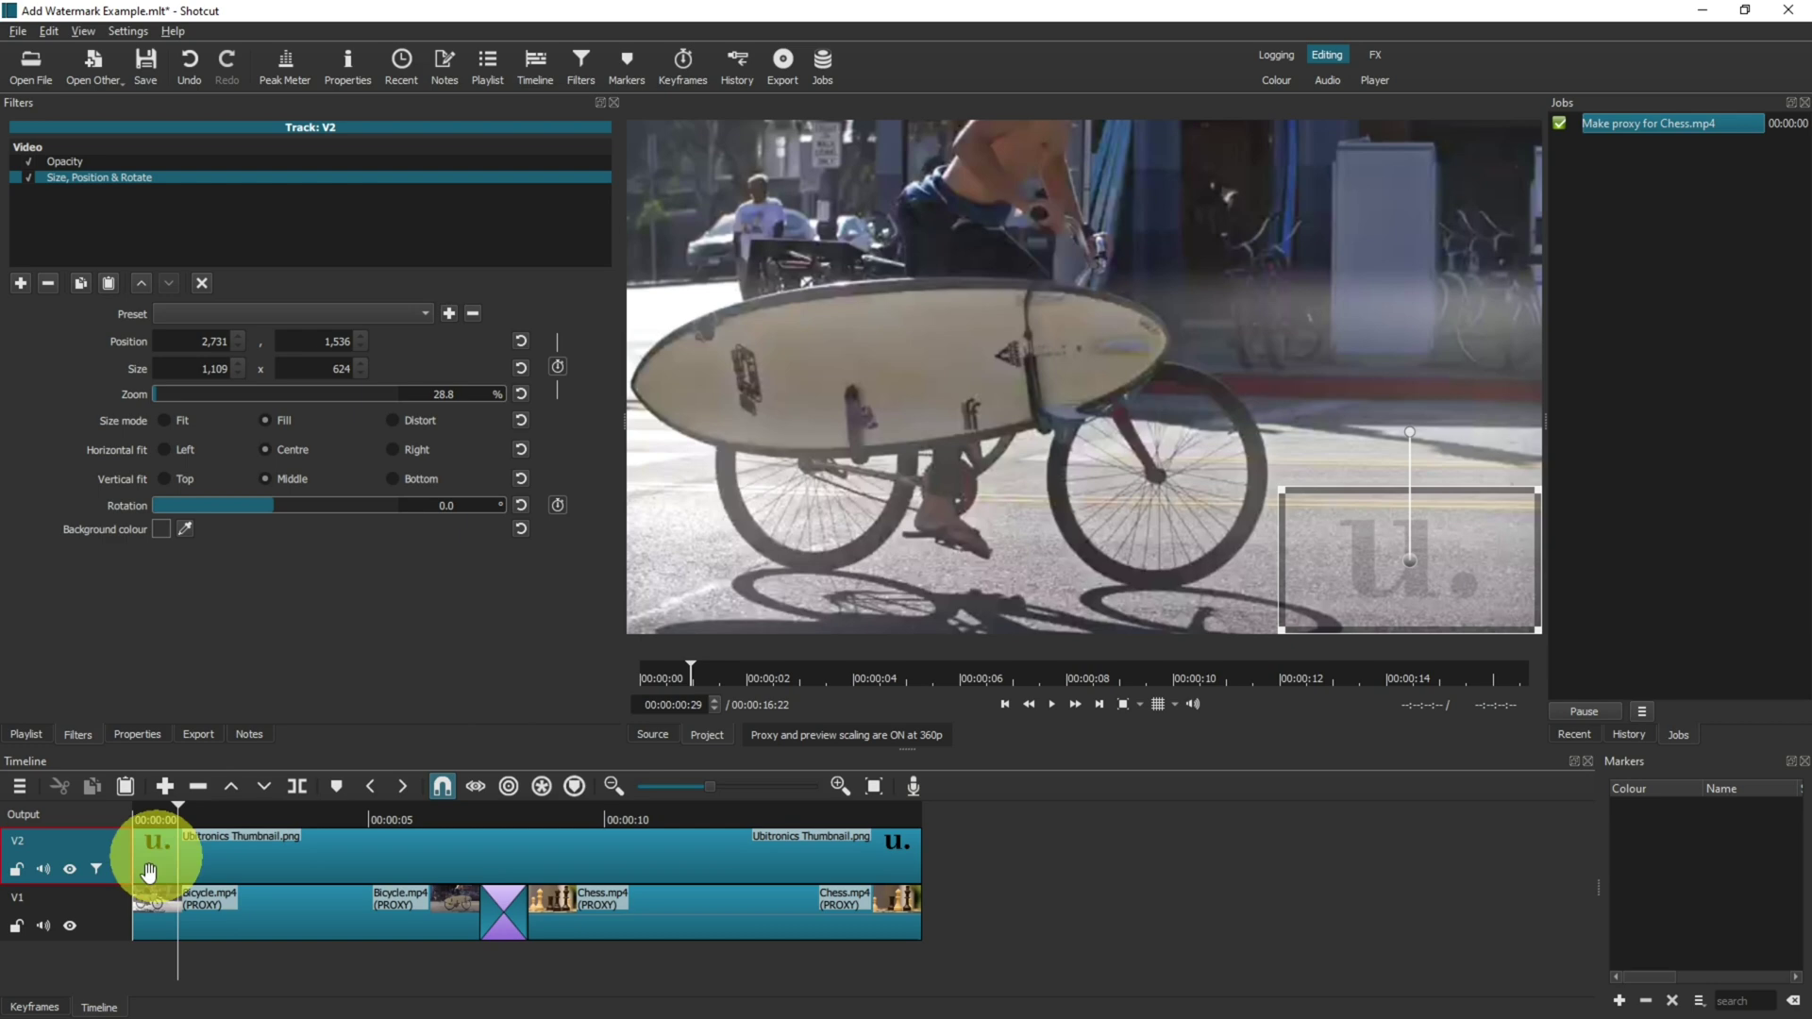
Add a third video track, V3, to the timeline
click(20, 787)
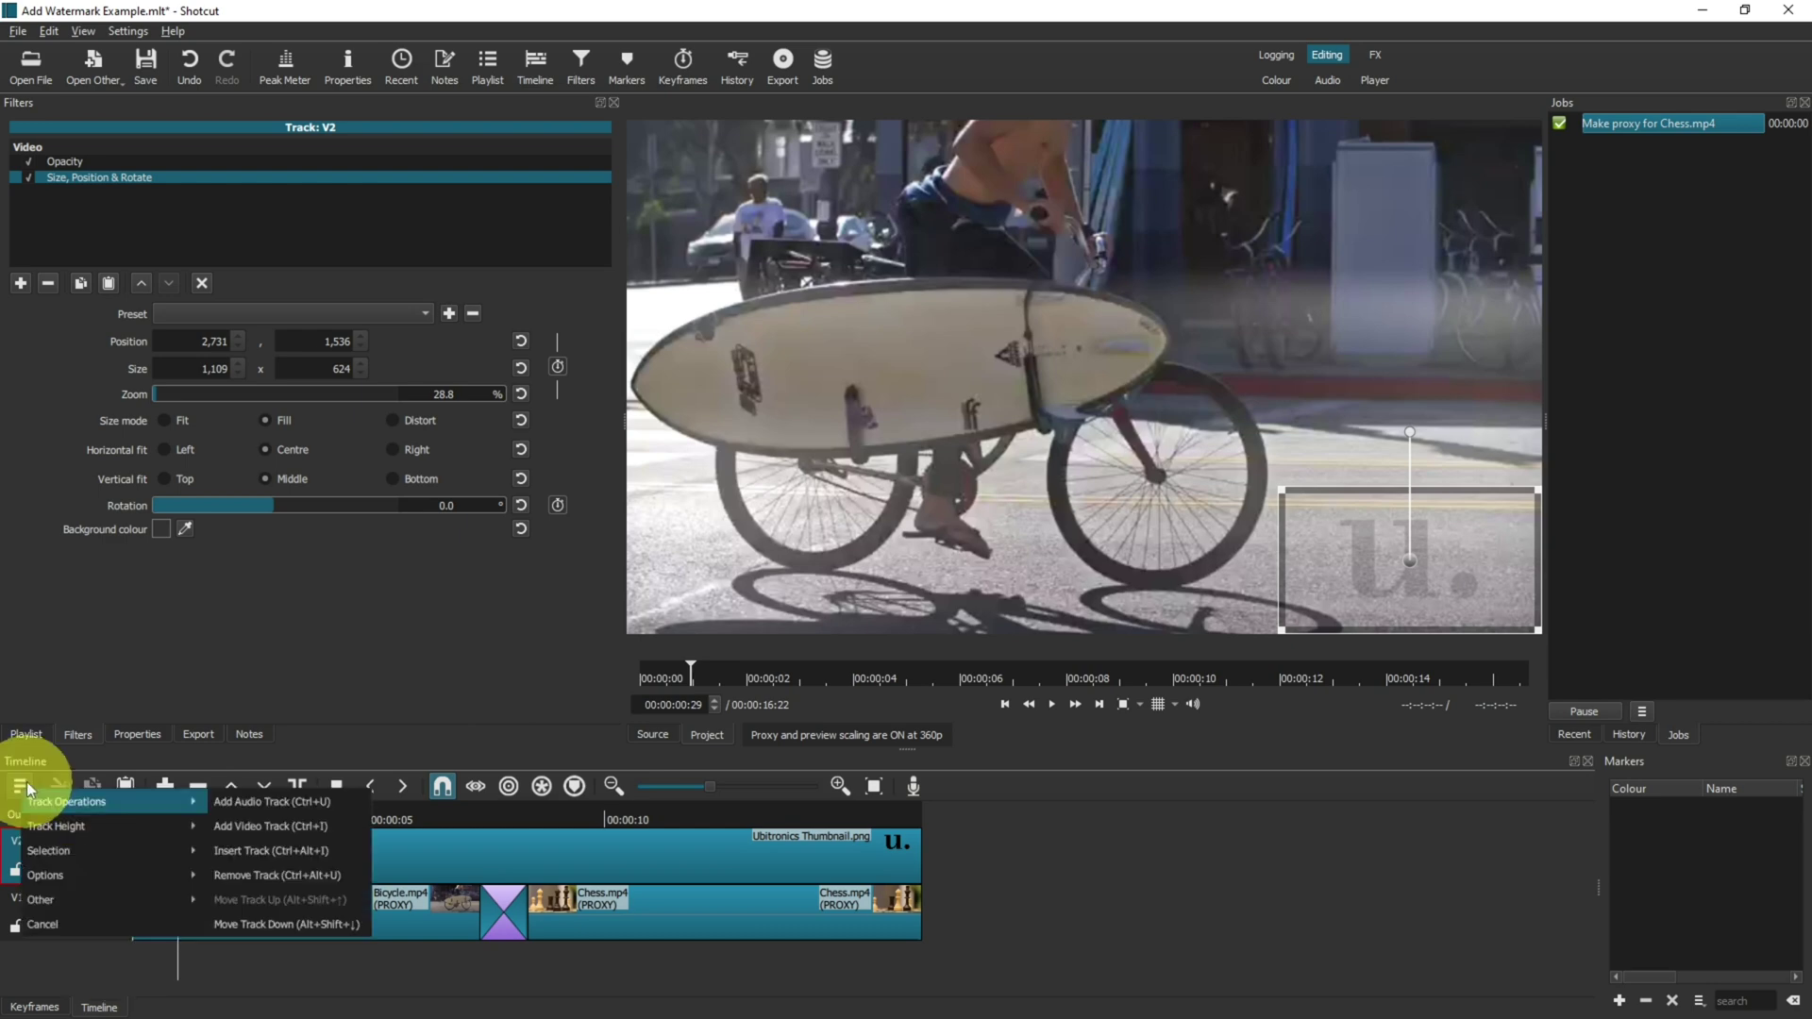
mouse_move(166, 797)
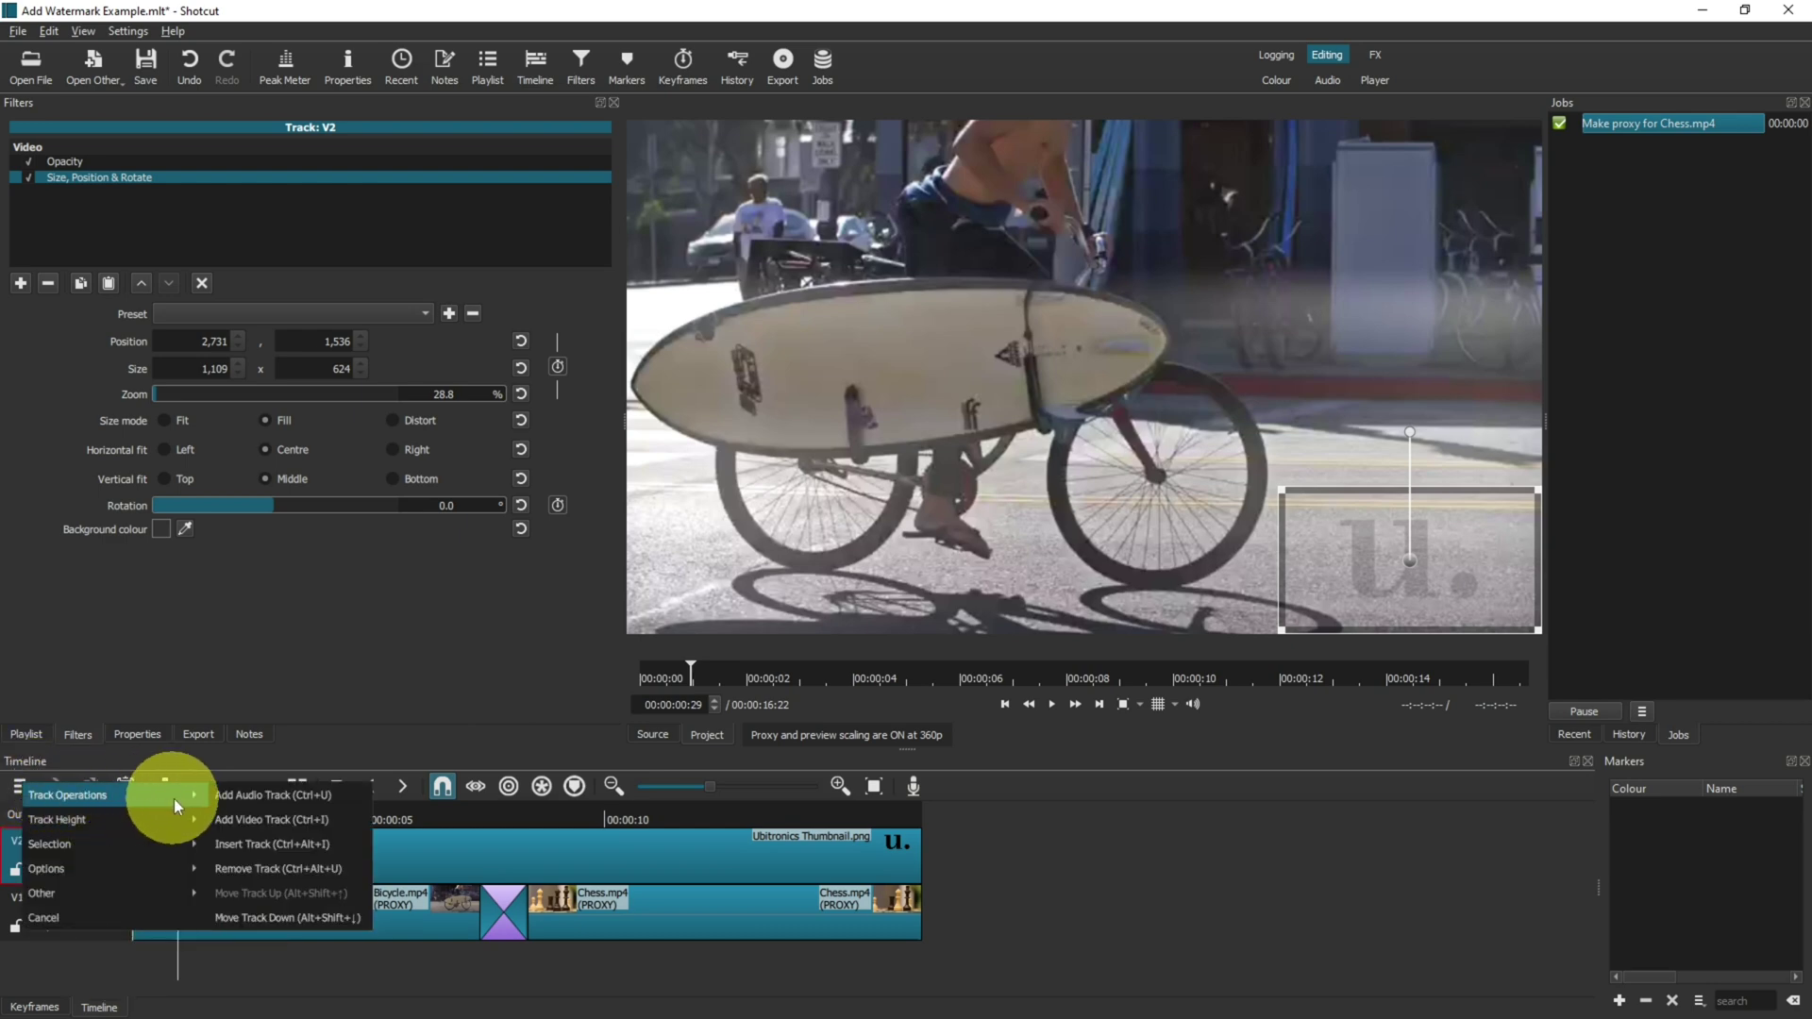
click(261, 820)
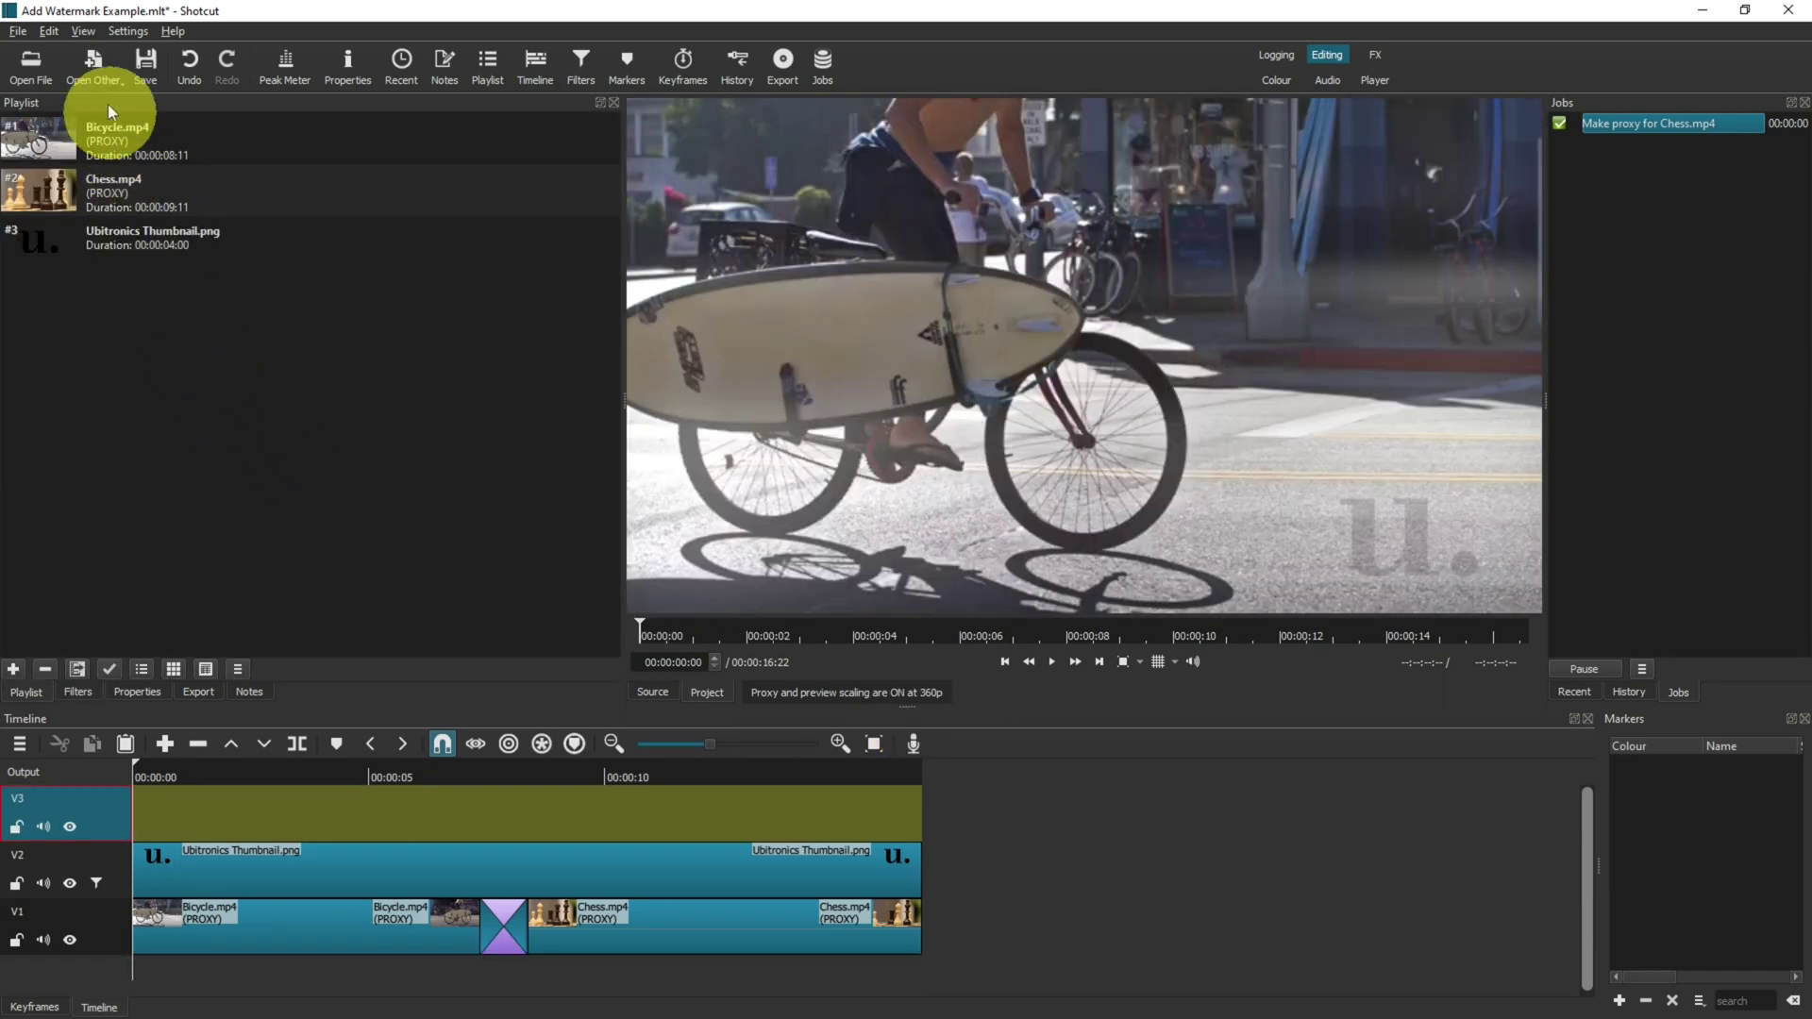
Start a new Text clip and enter the word EXAMPLE
click(97, 74)
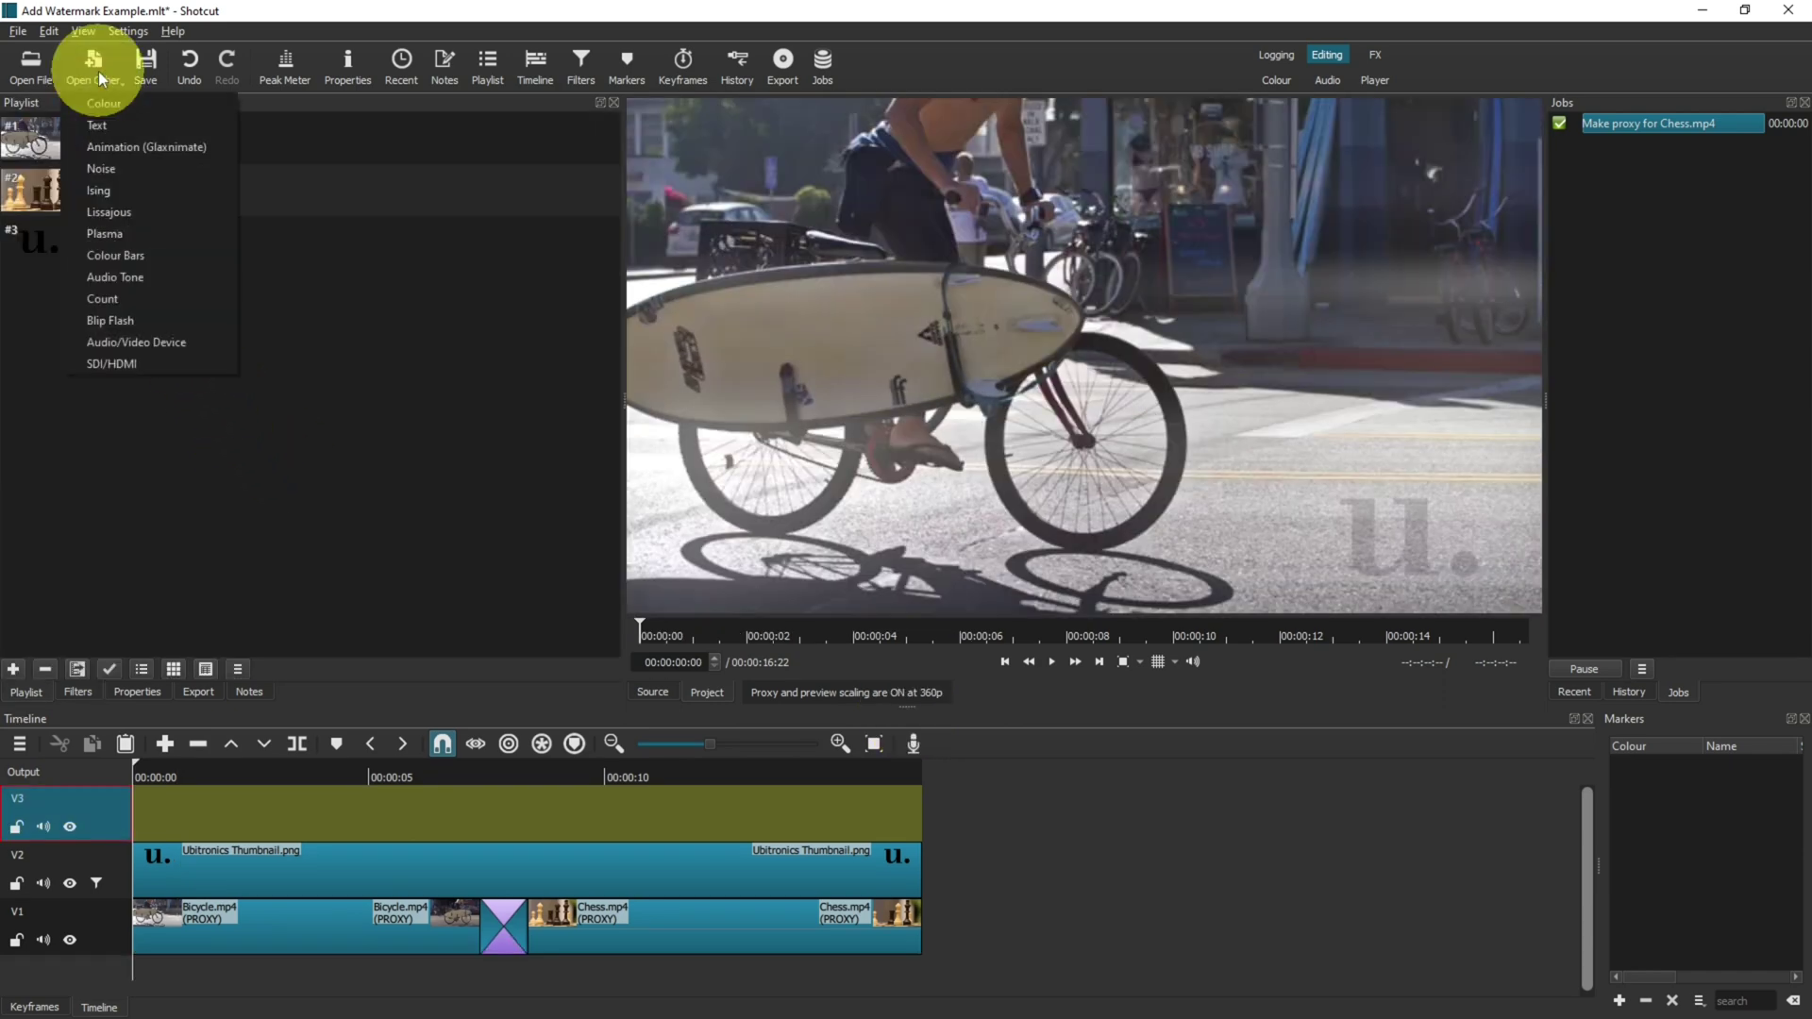
click(95, 127)
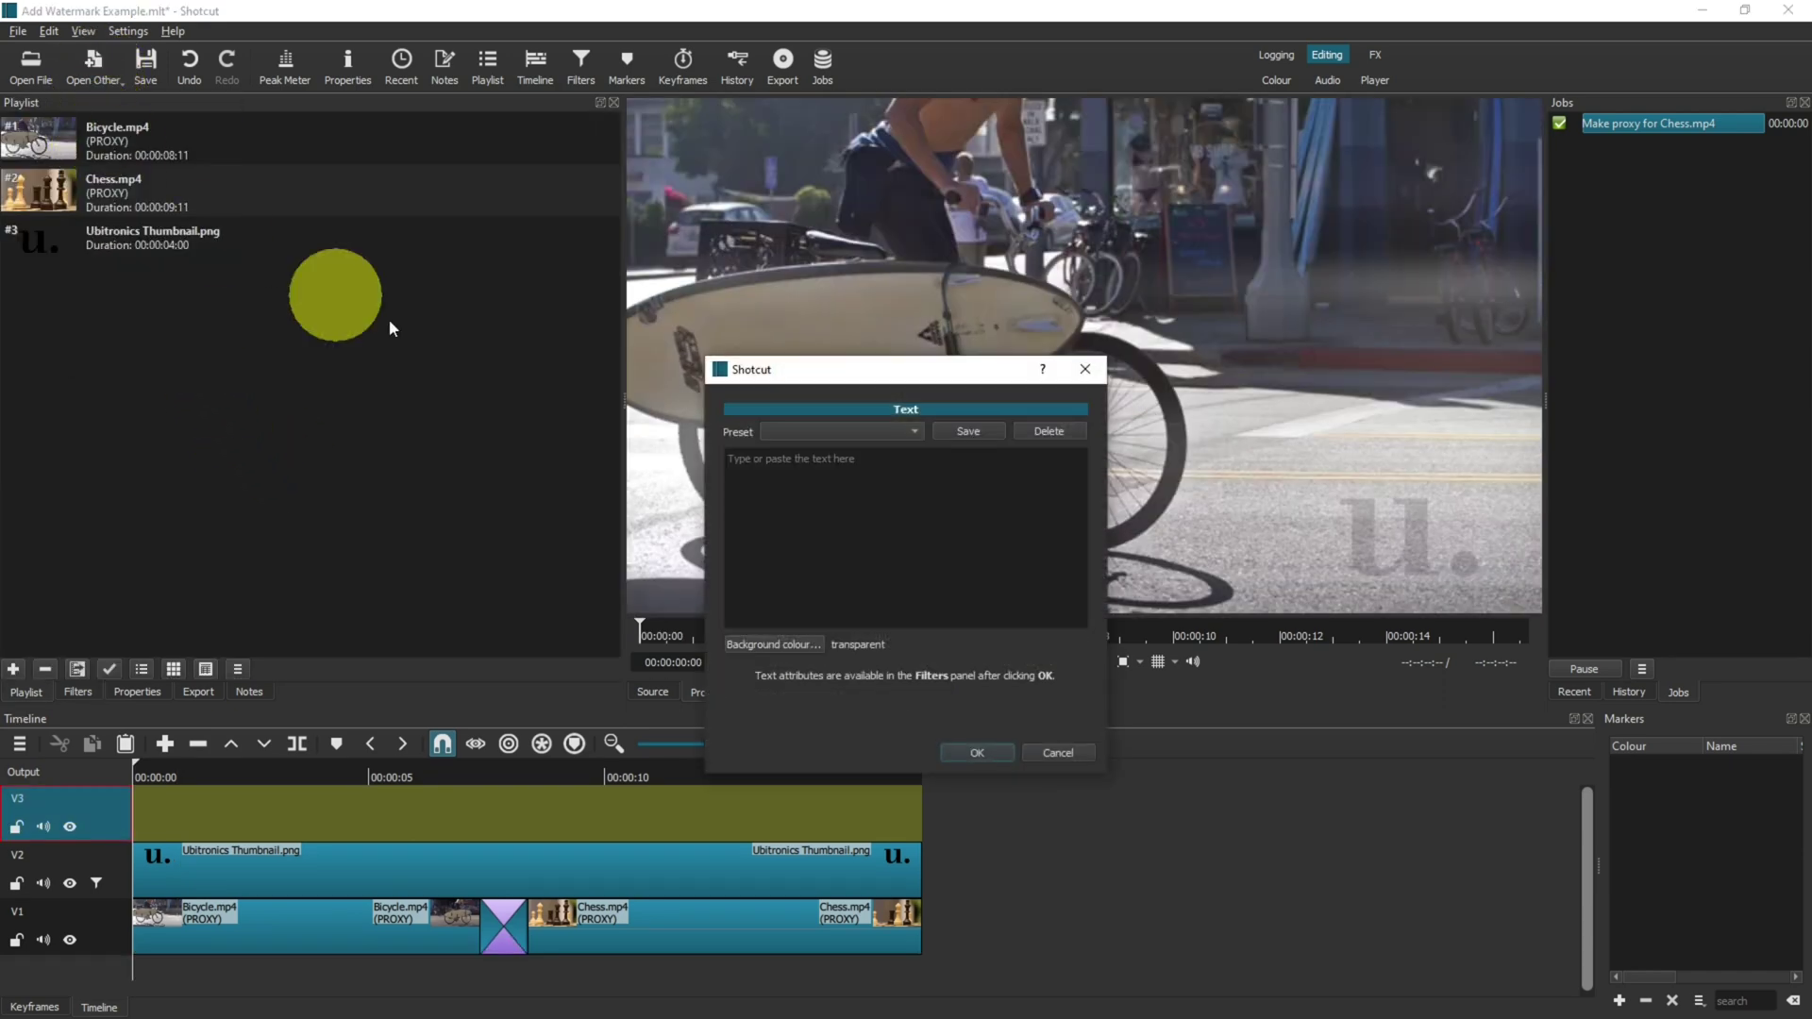
click(843, 513)
text(EXAMPLE)
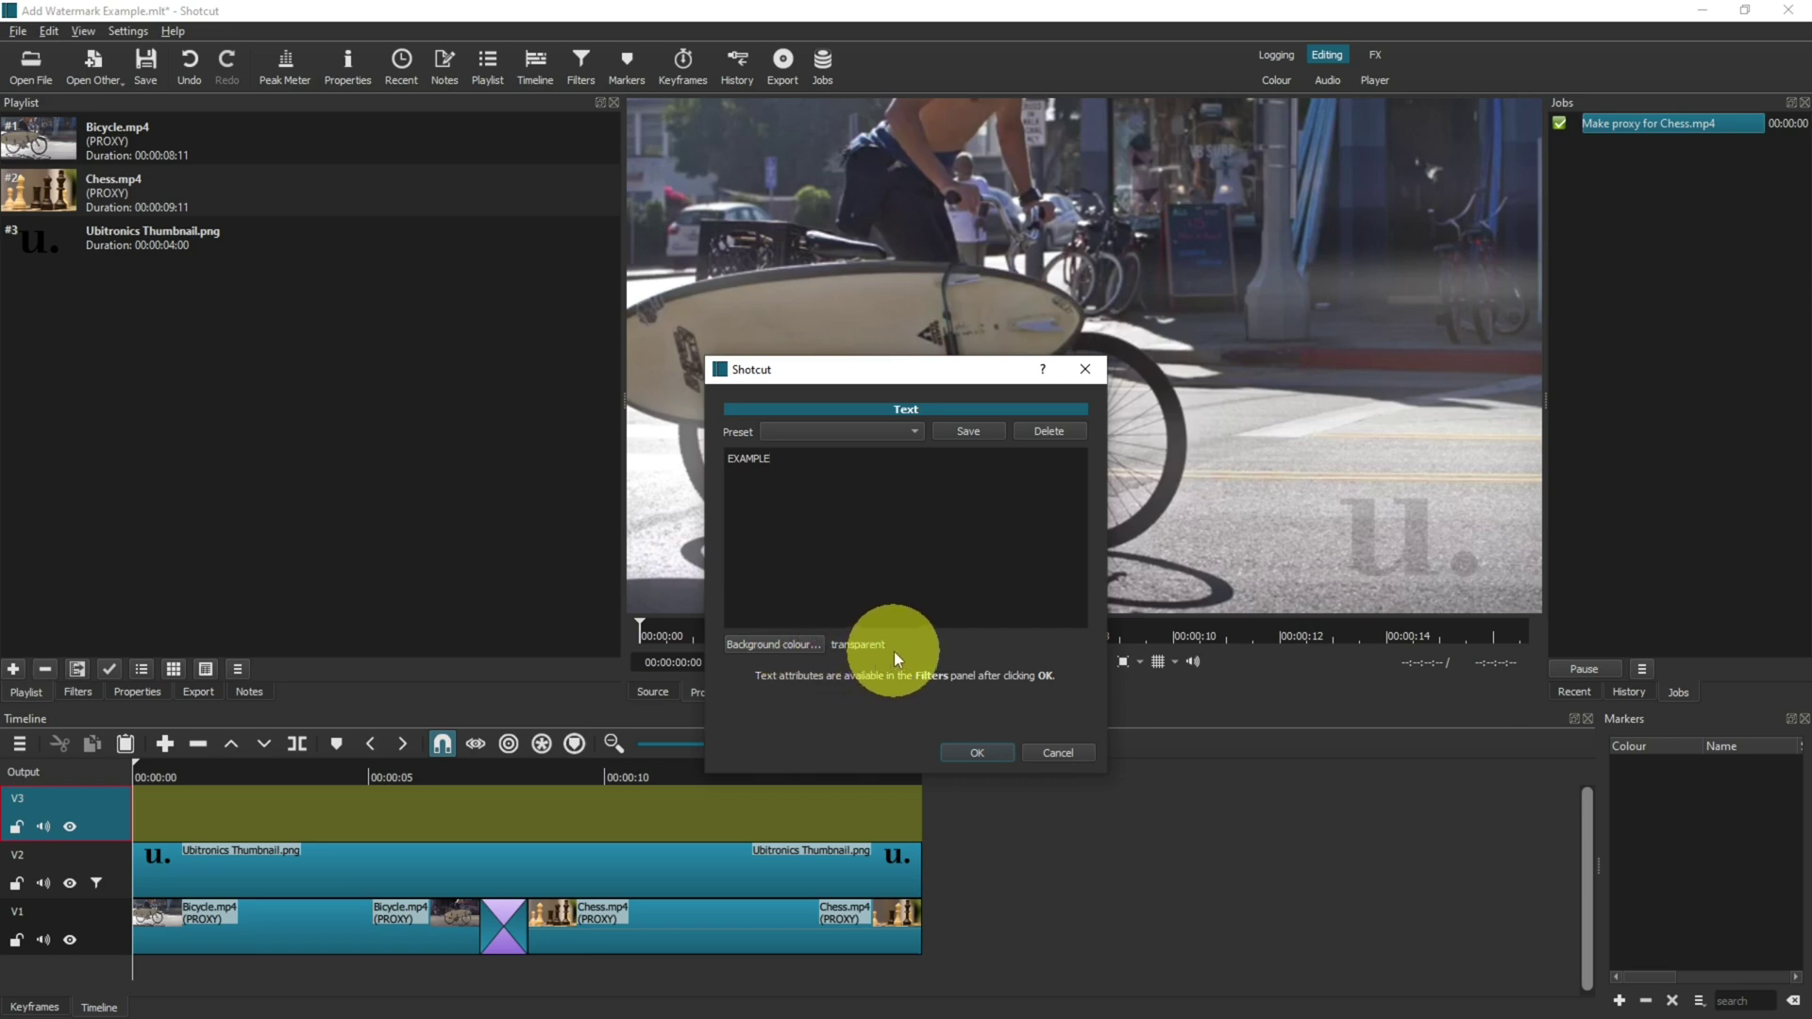
Make the EXAMPLE text scale with an enlarged box, vertically centred in the frame
click(979, 752)
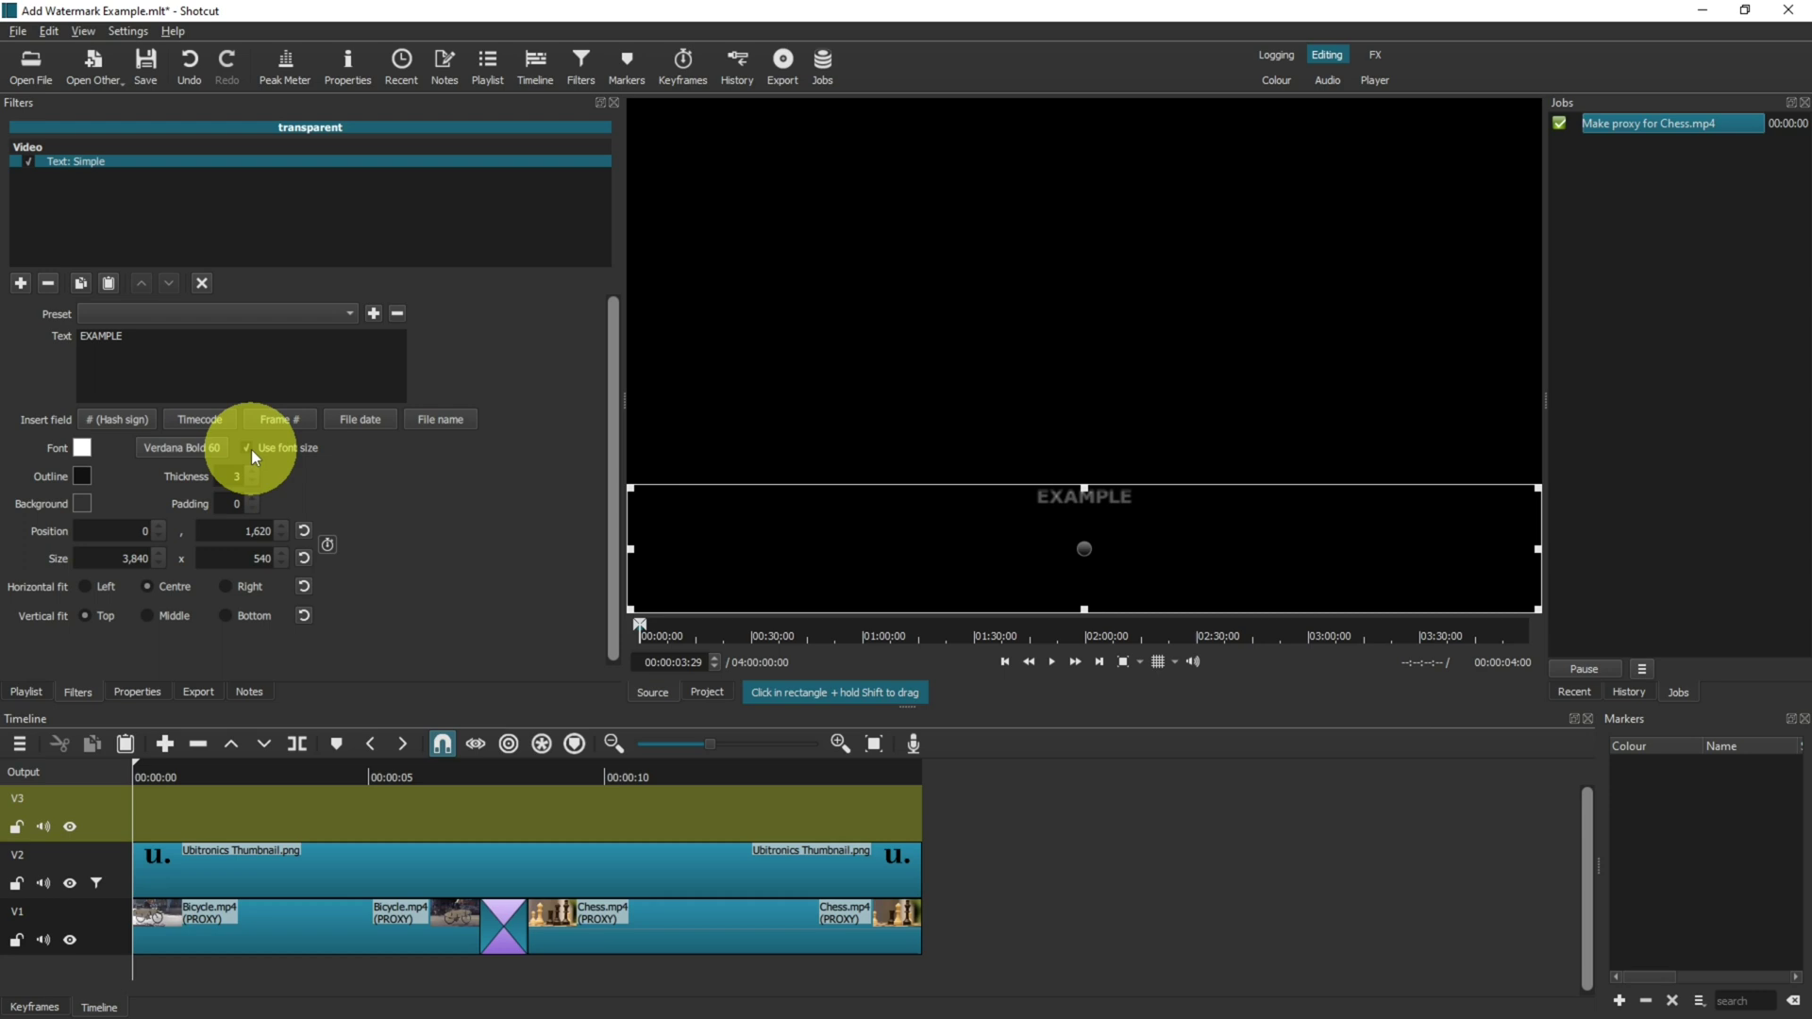
click(248, 449)
drag(1084, 485, 1080, 95)
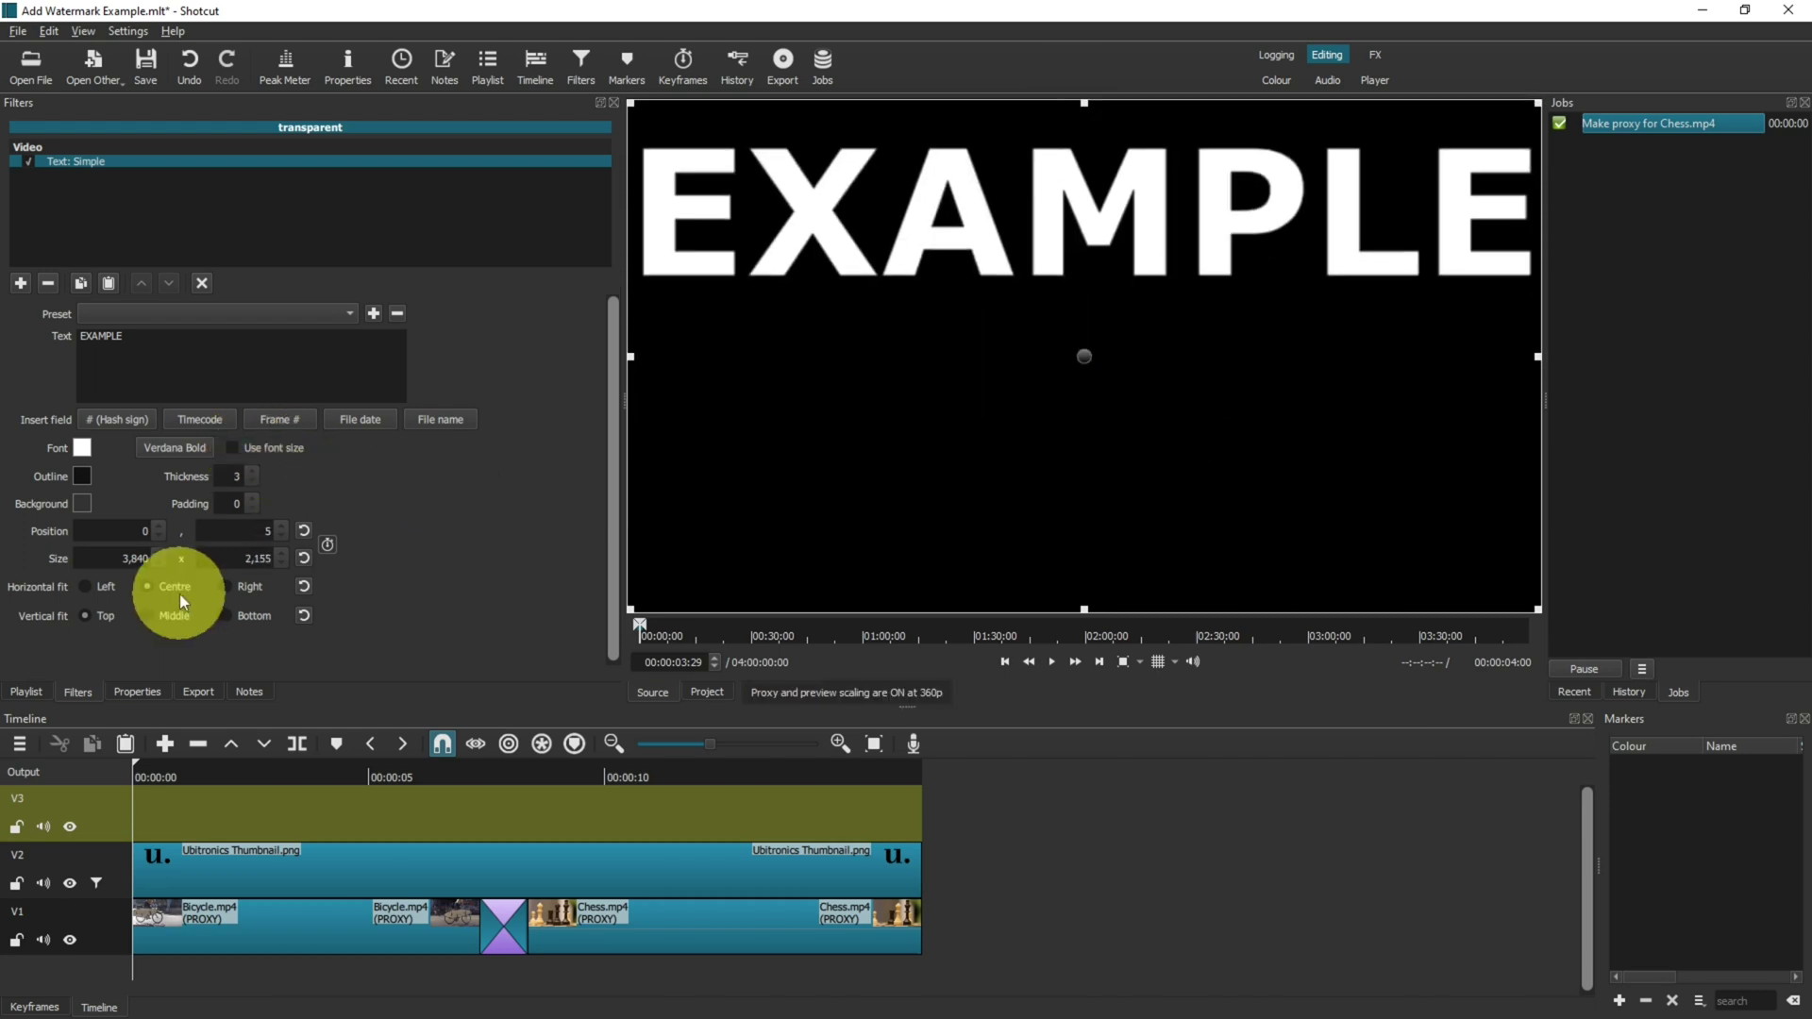
click(168, 614)
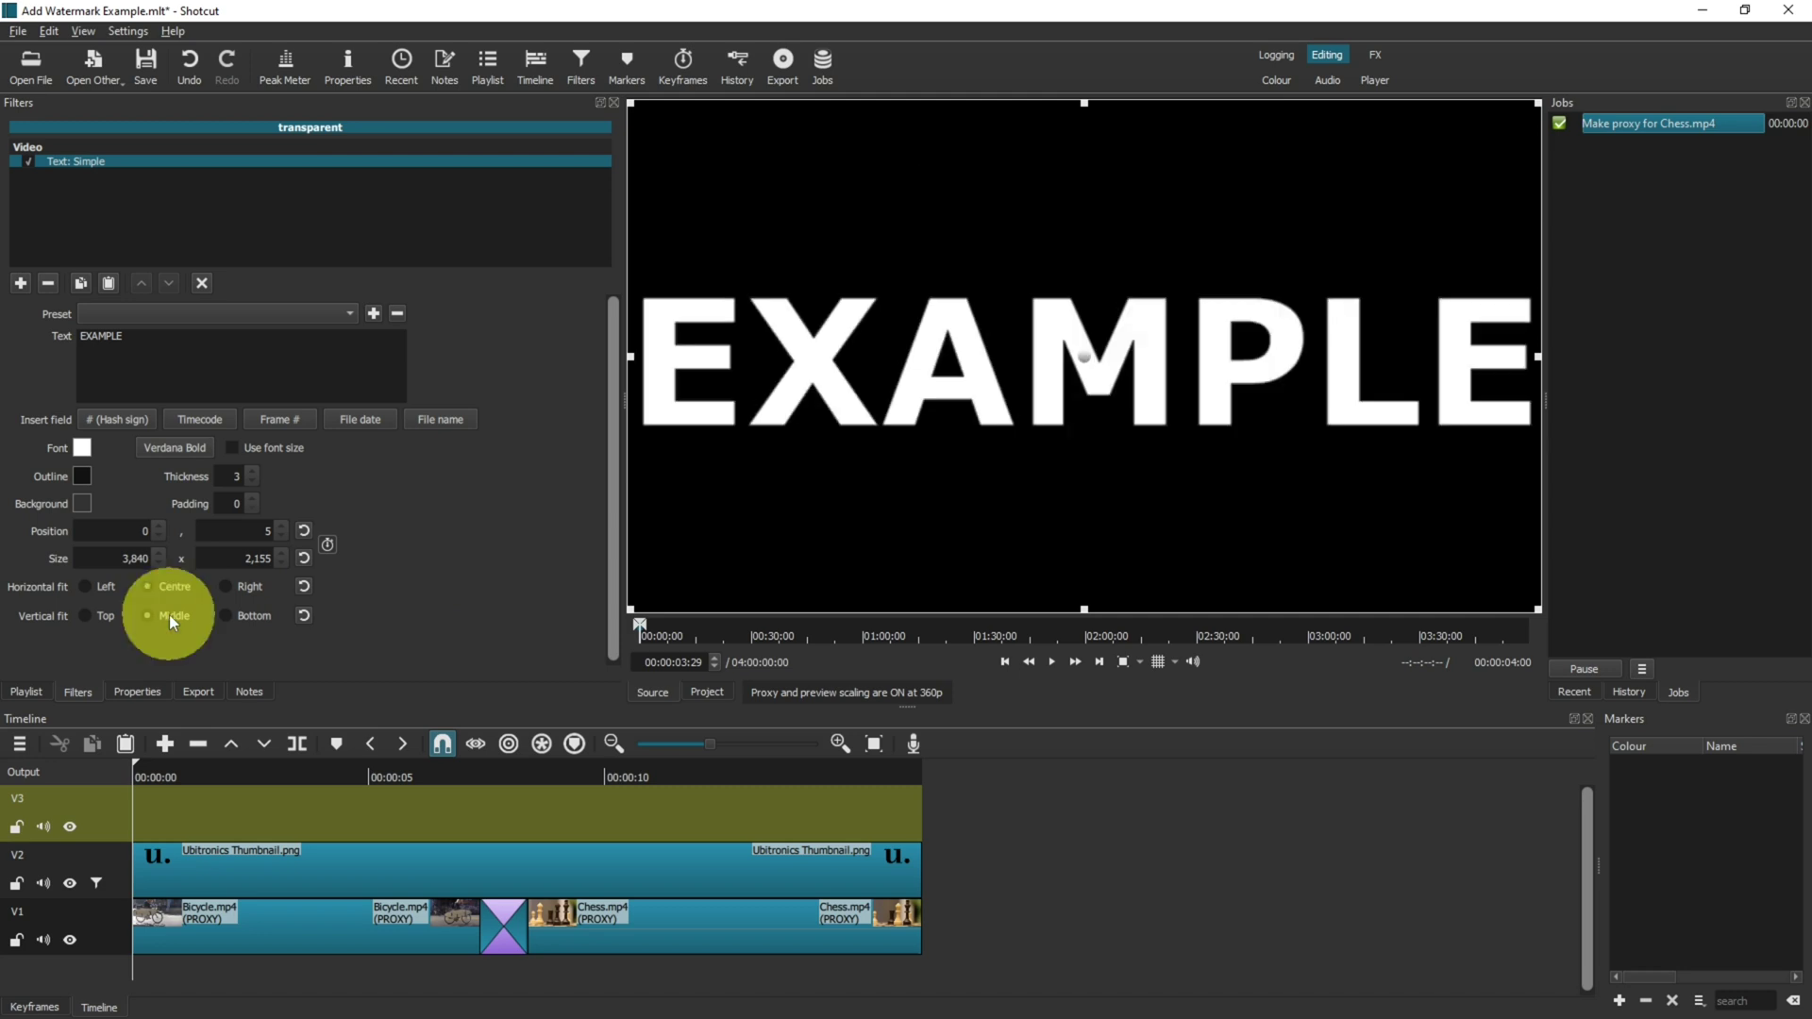
Add the EXAMPLE clip to the playlist, place it on V3, and stretch it across the video
click(487, 66)
drag(830, 387, 87, 400)
click(102, 300)
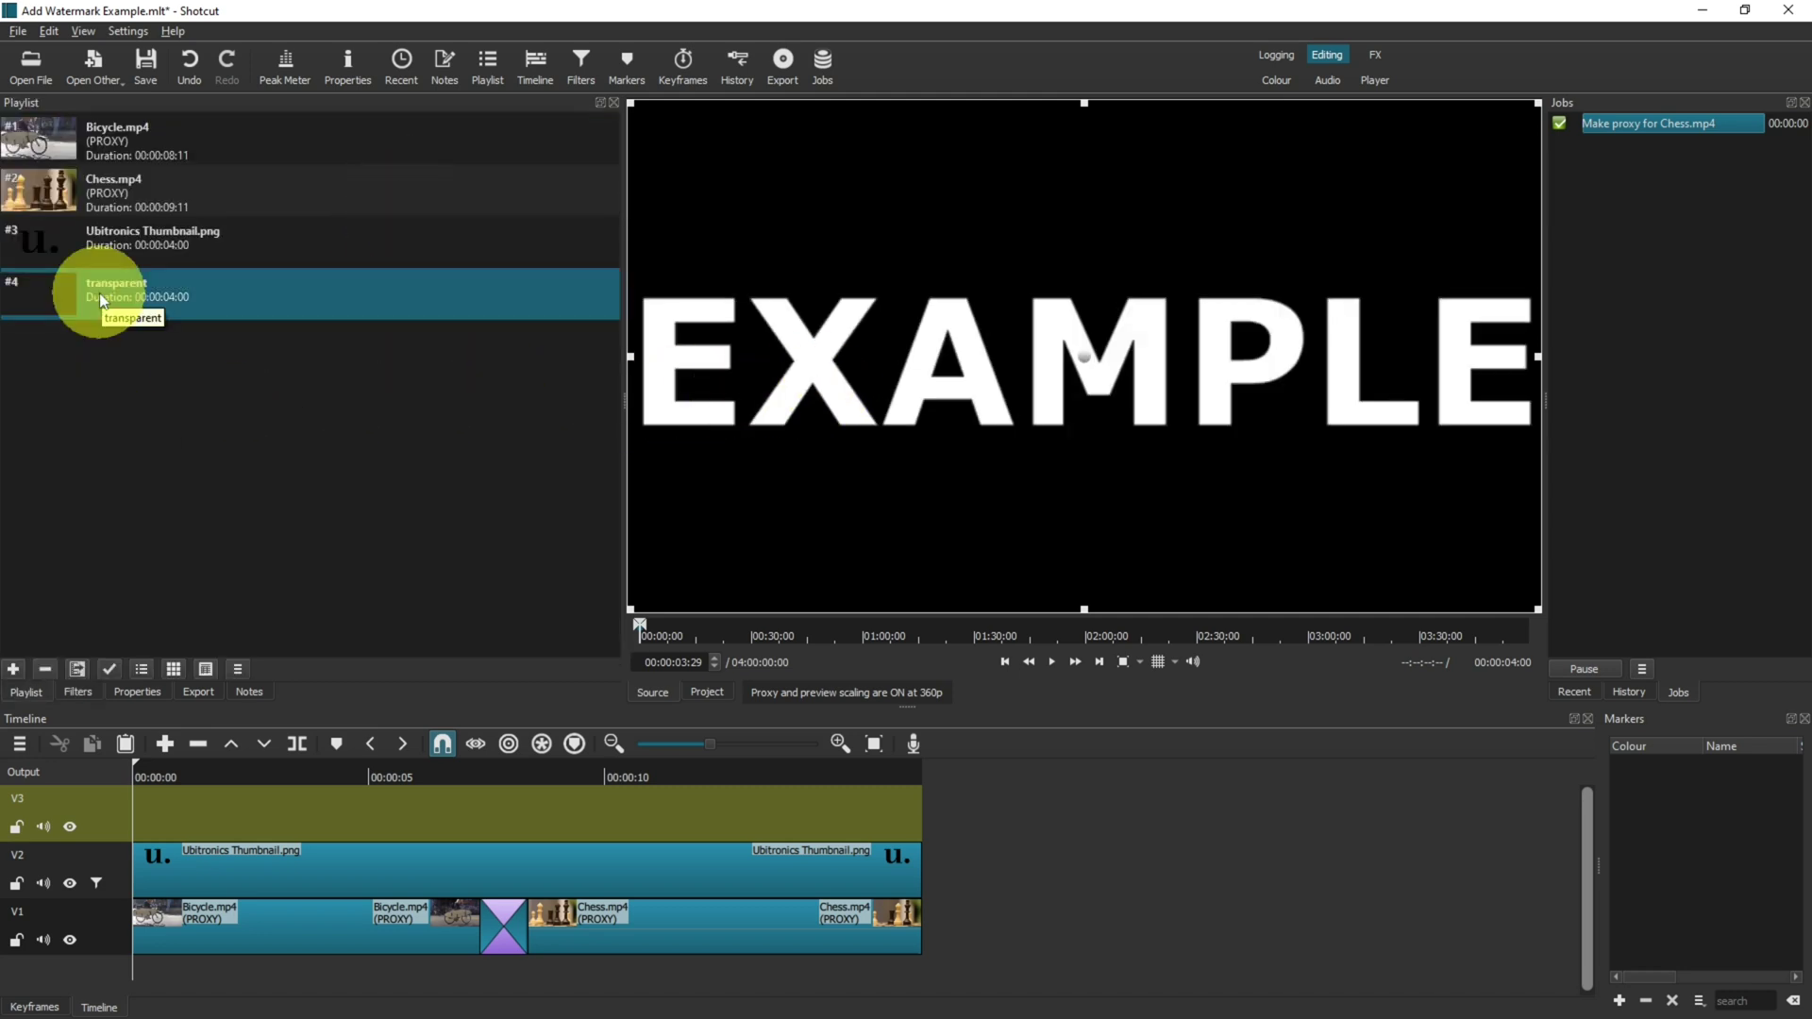
drag(101, 298, 251, 814)
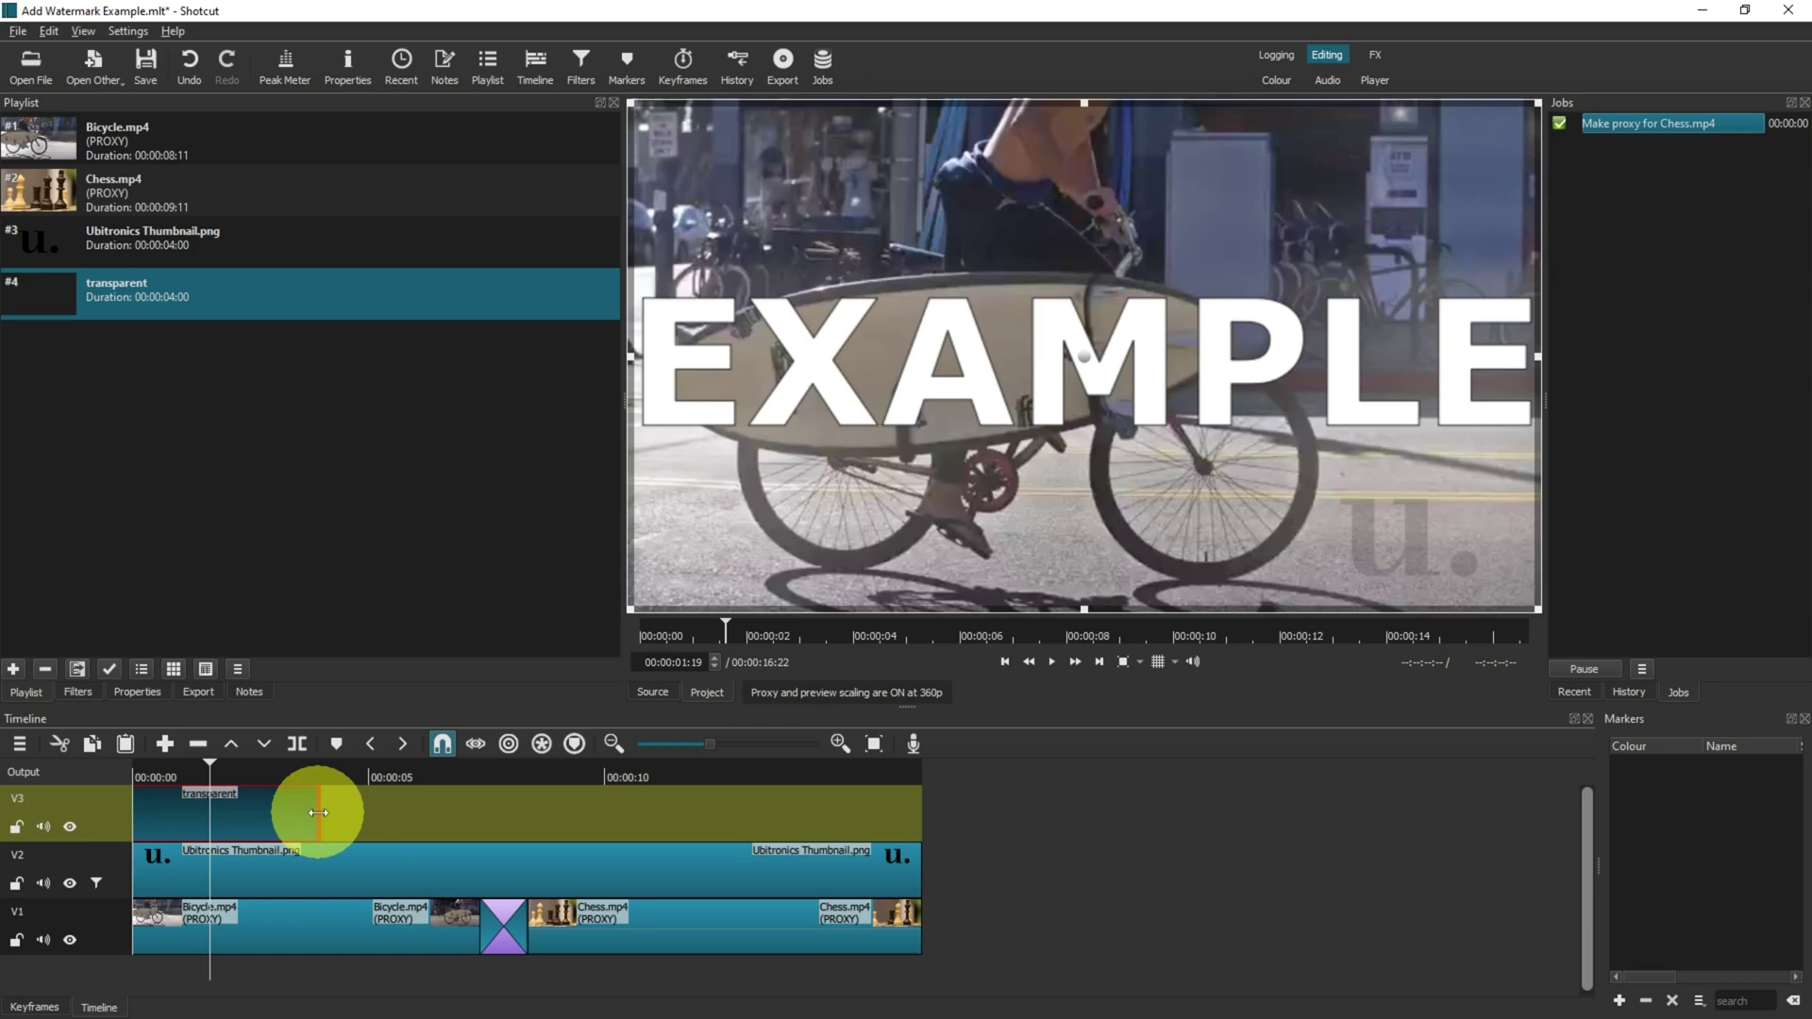
drag(318, 812, 934, 793)
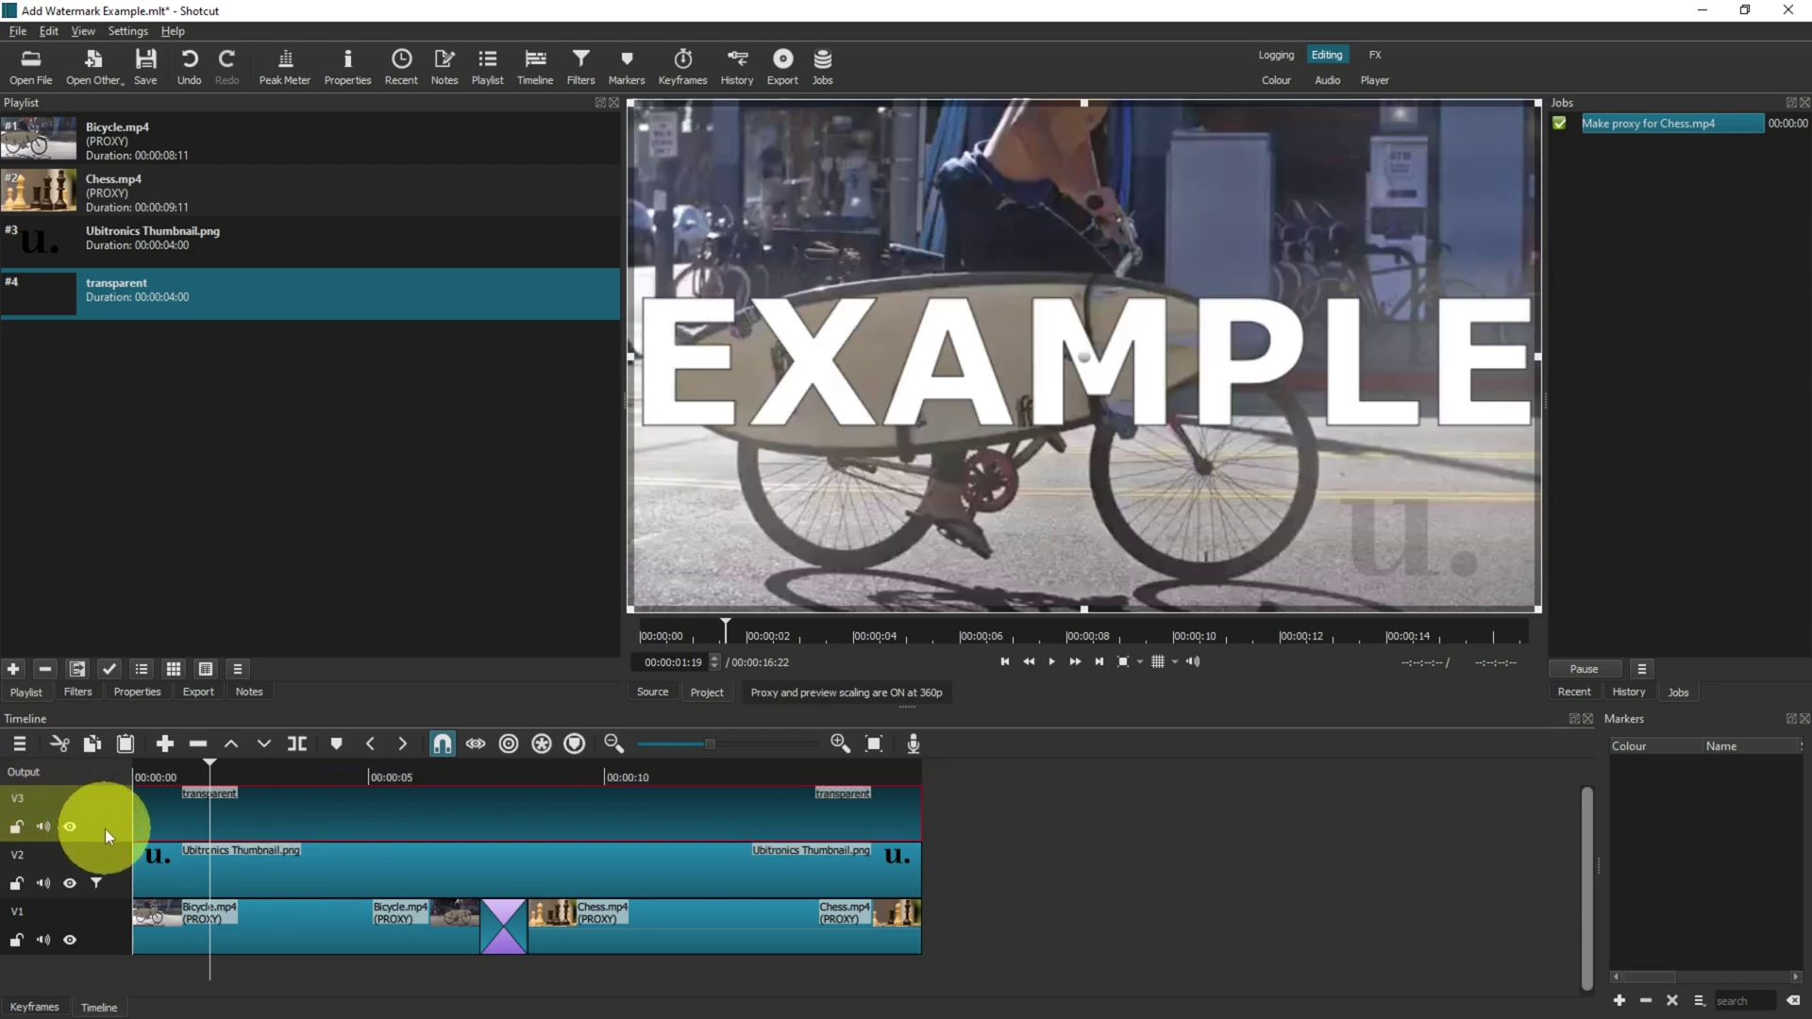
click(105, 829)
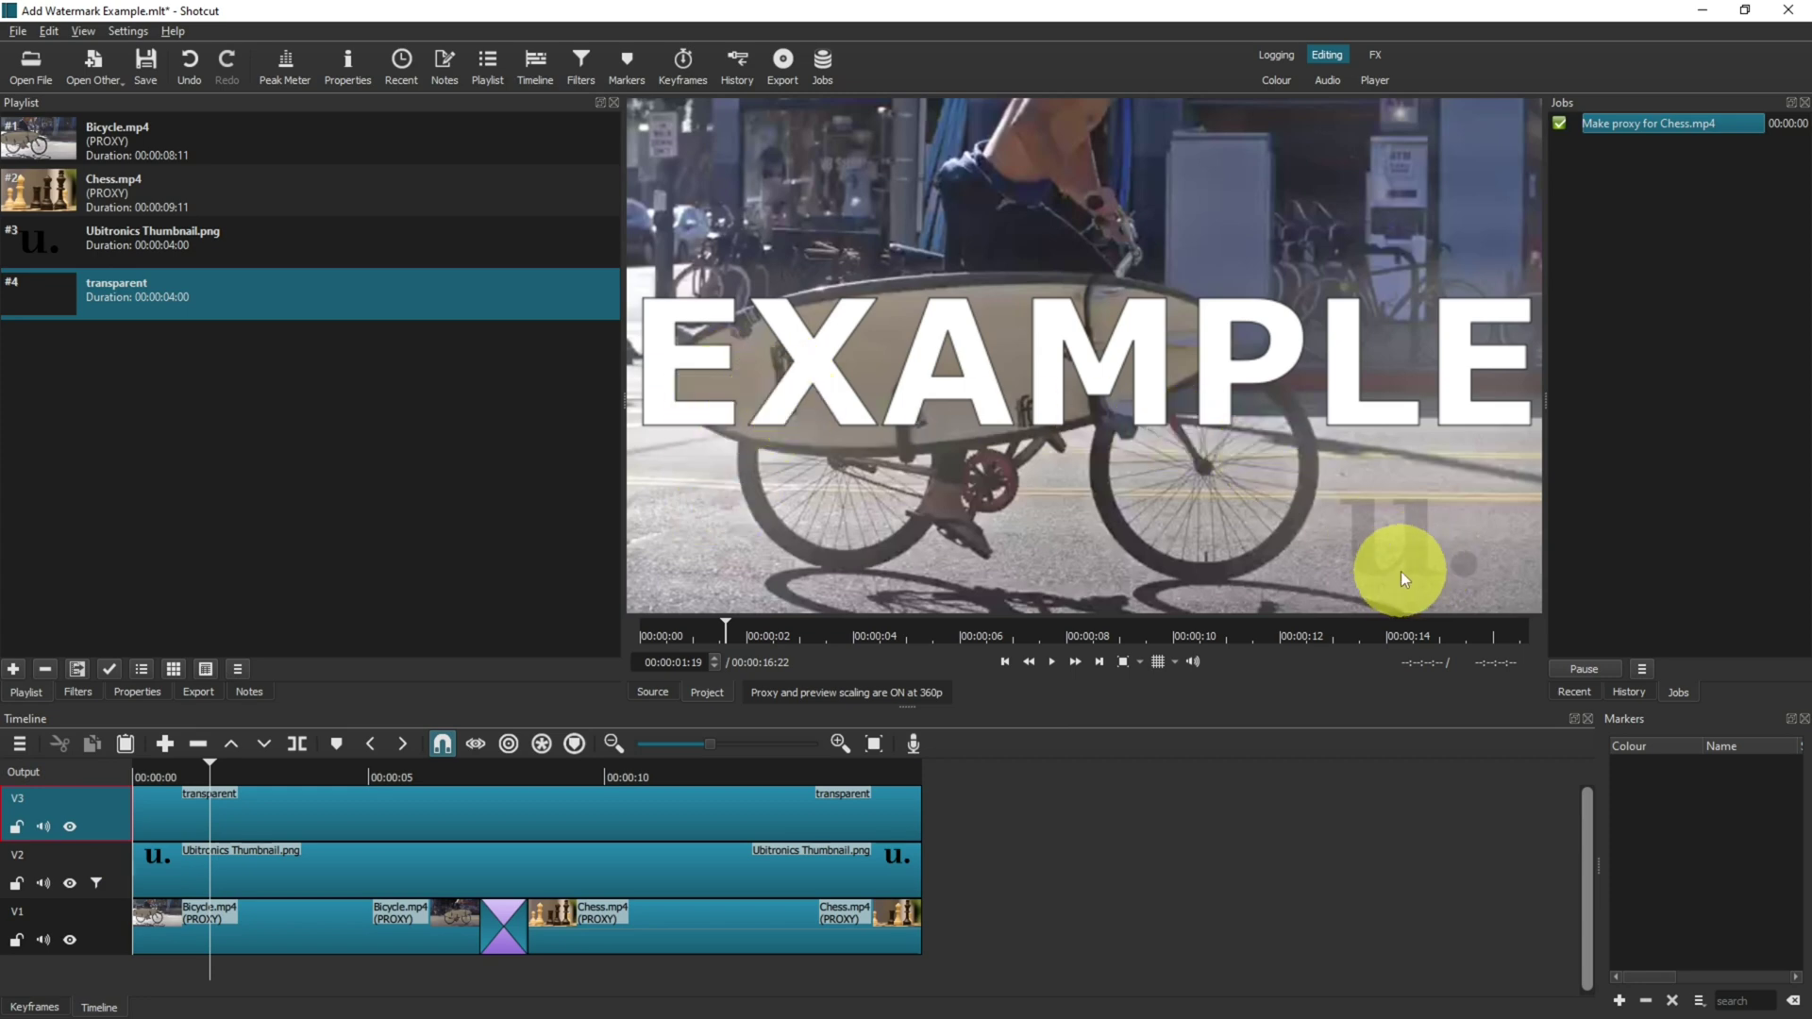
Add an Opacity filter at 15% to track V3 to fade the EXAMPLE text
click(578, 62)
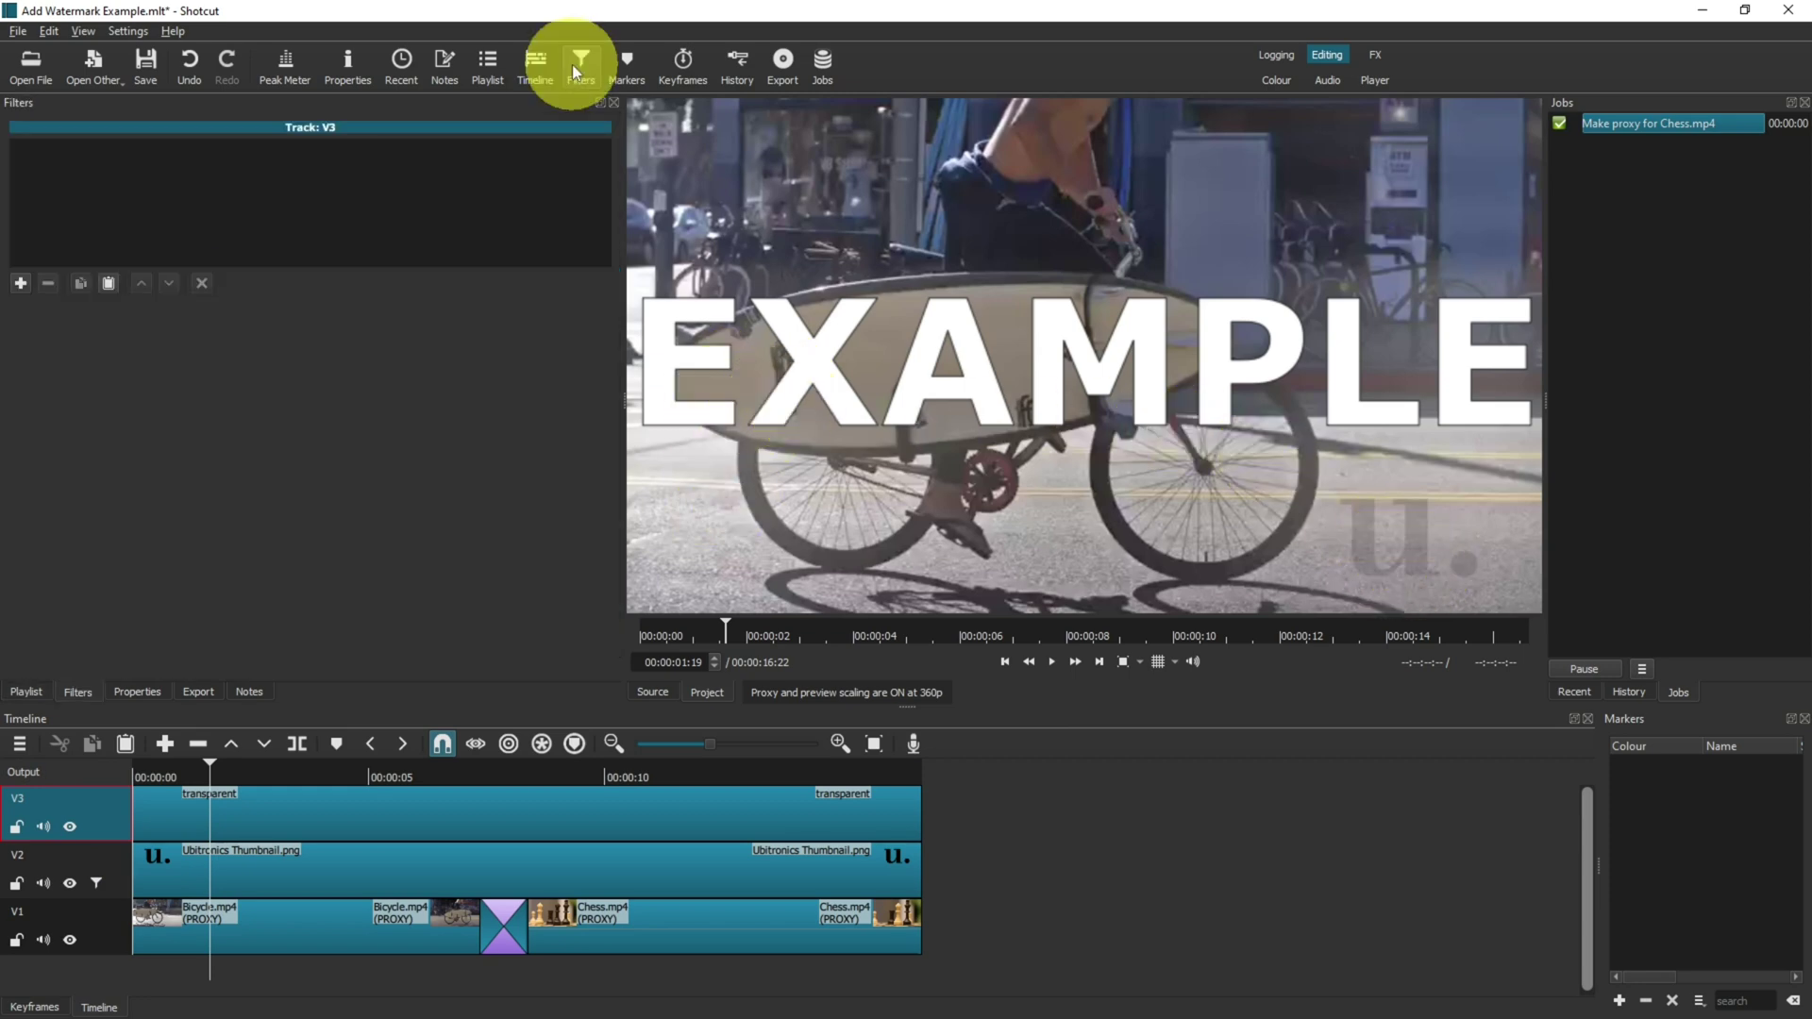
click(20, 283)
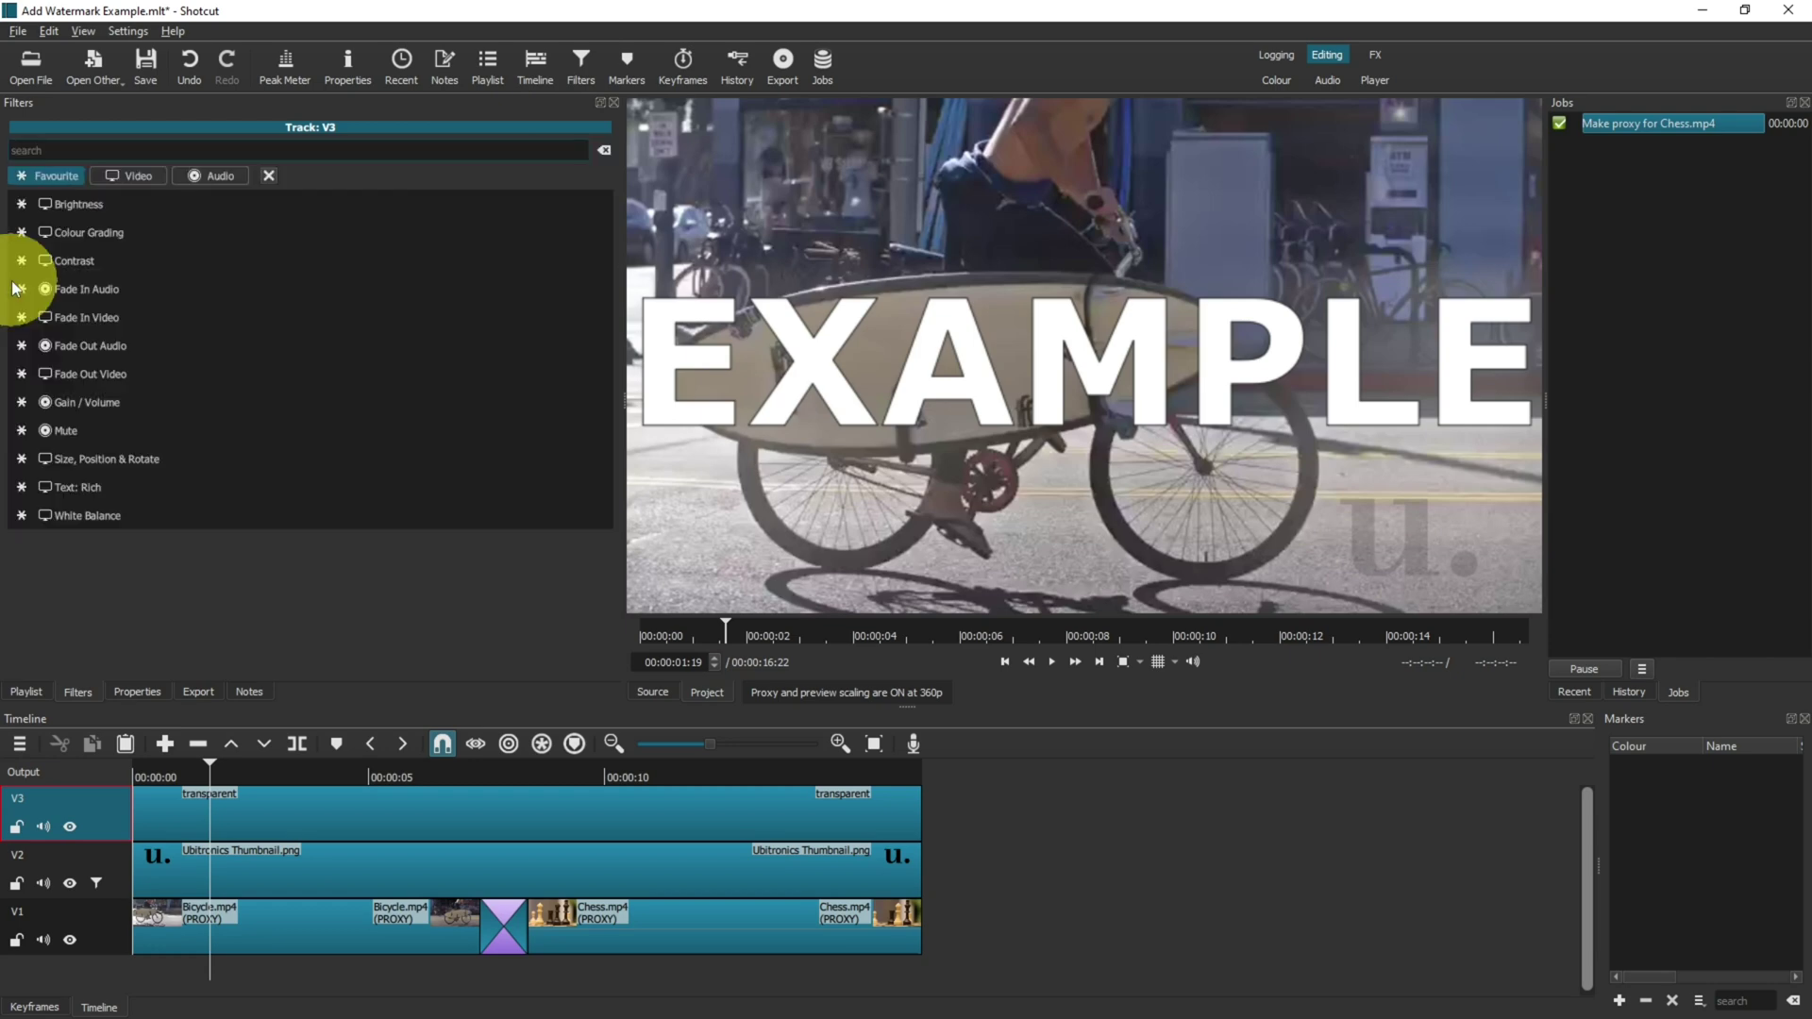
text(opacity)
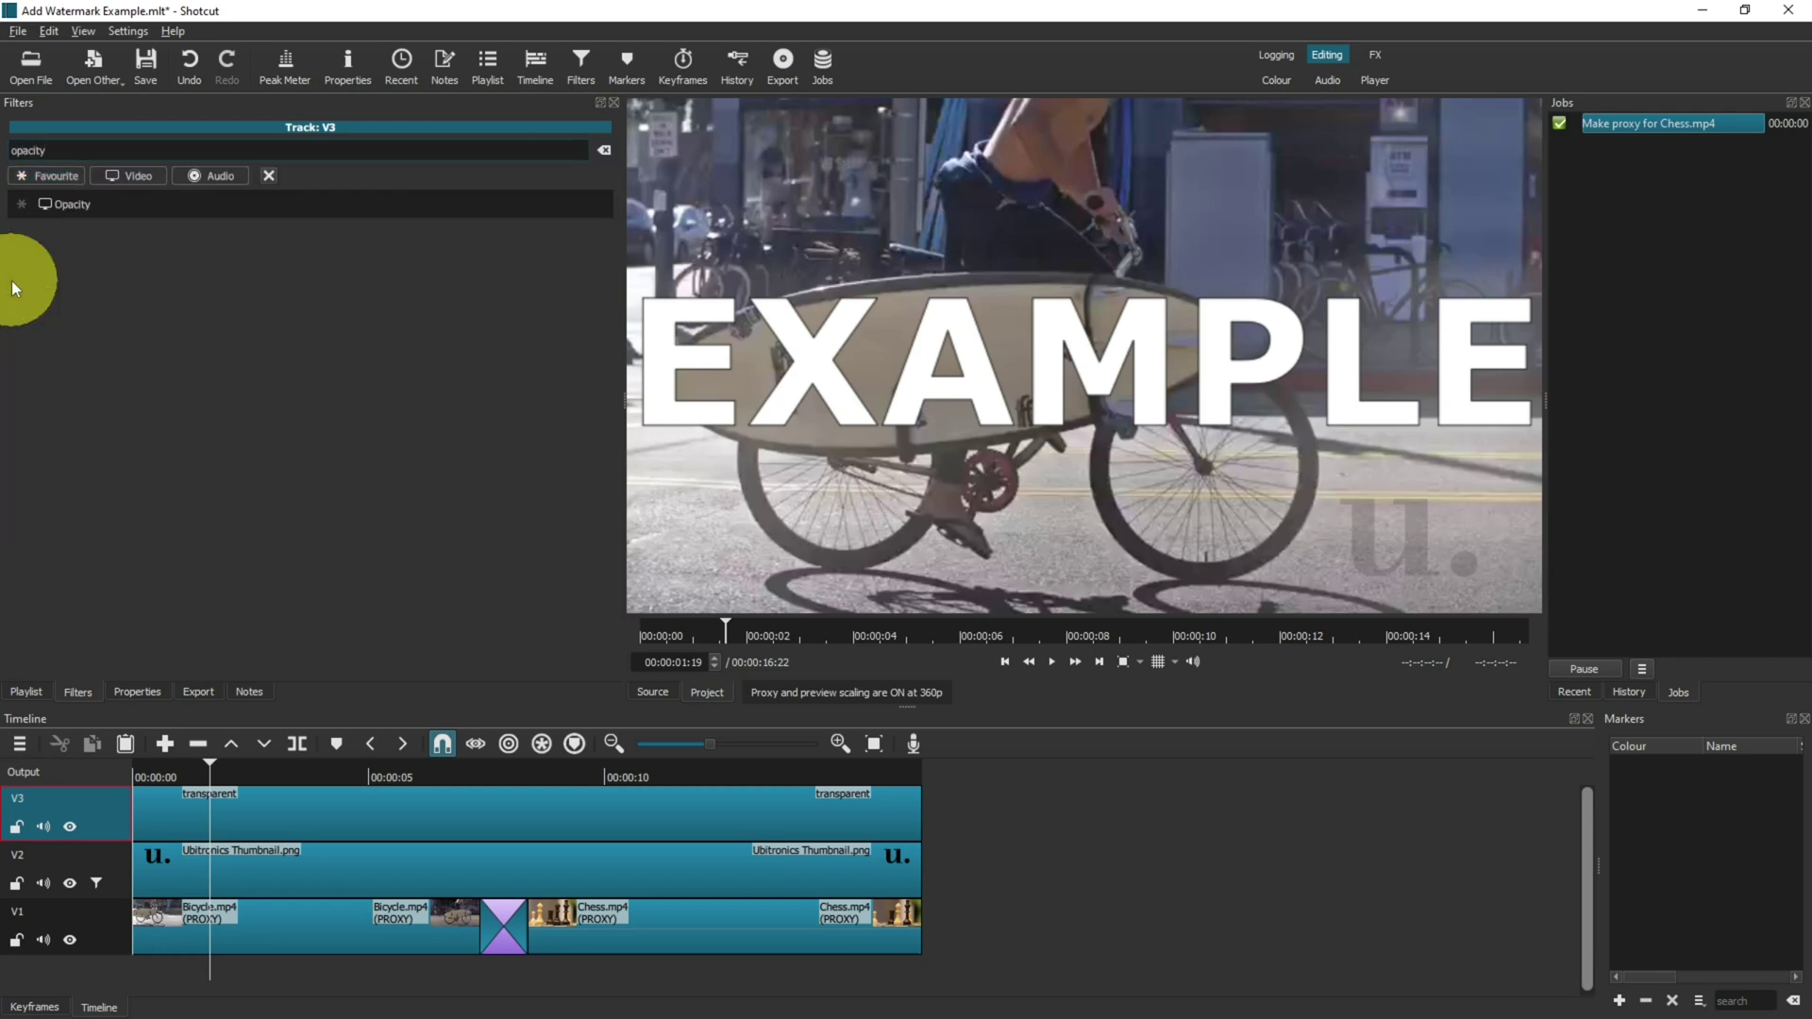
click(74, 201)
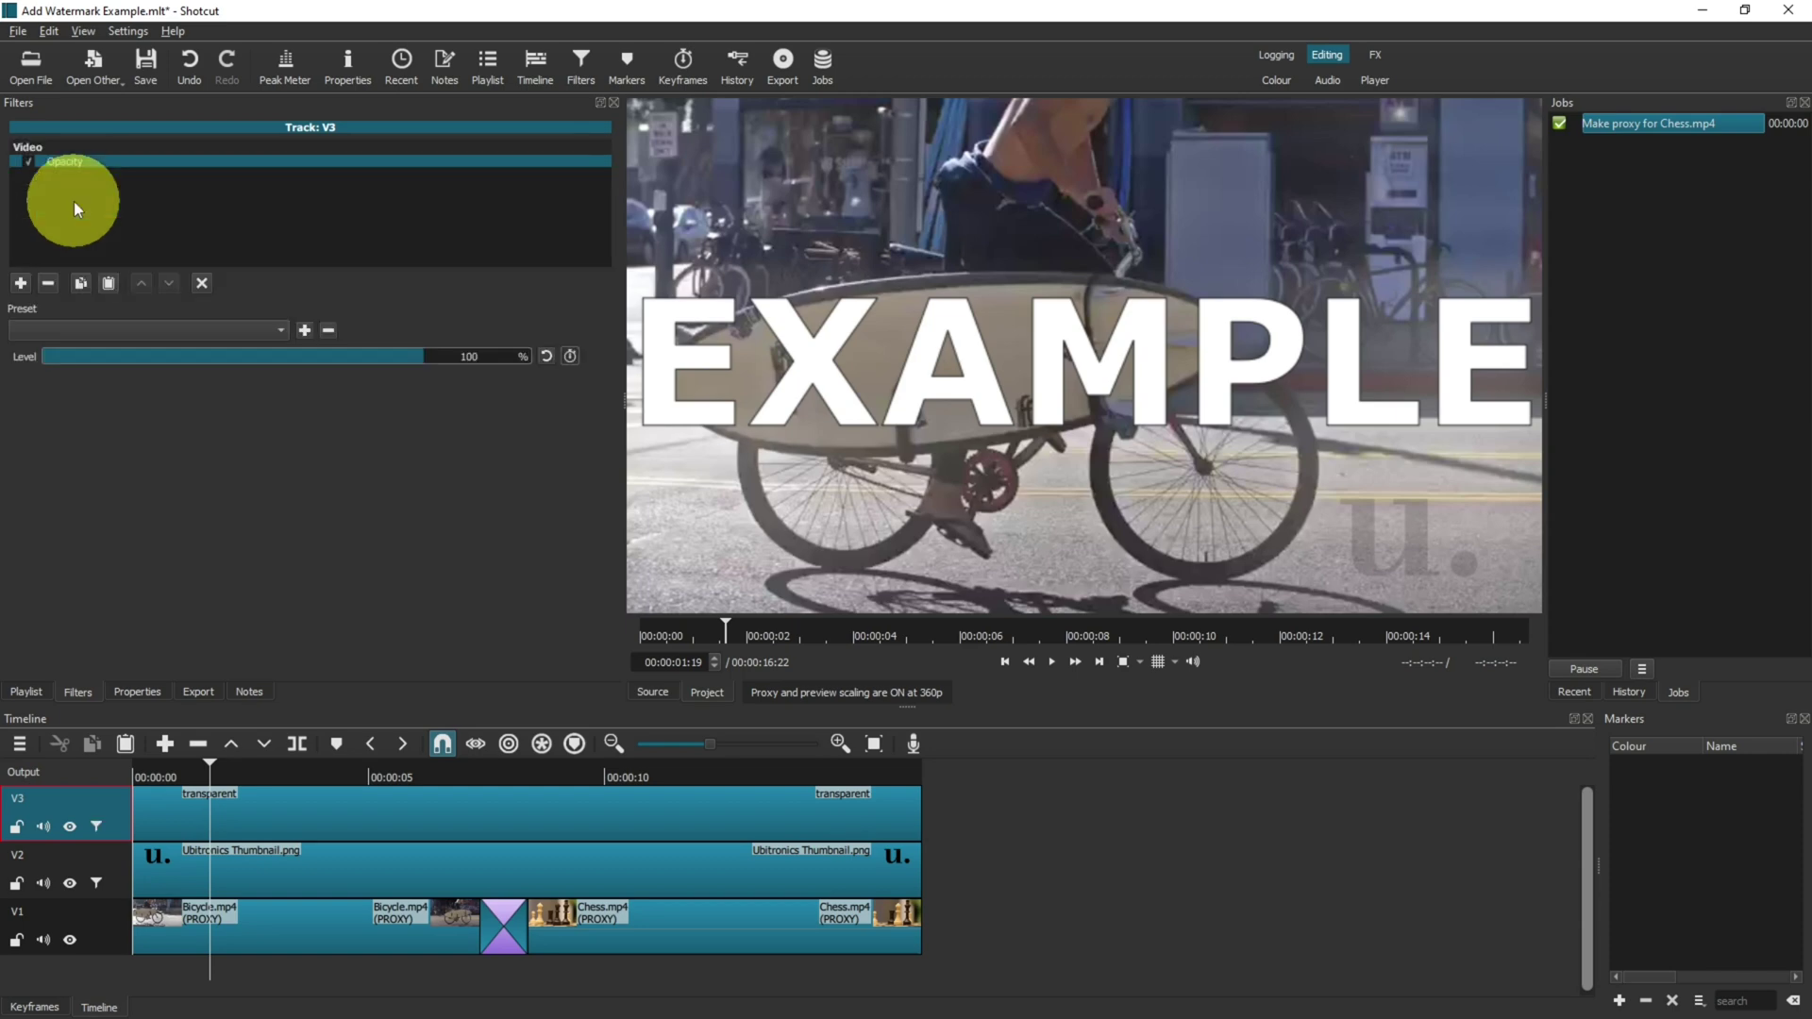
click(107, 356)
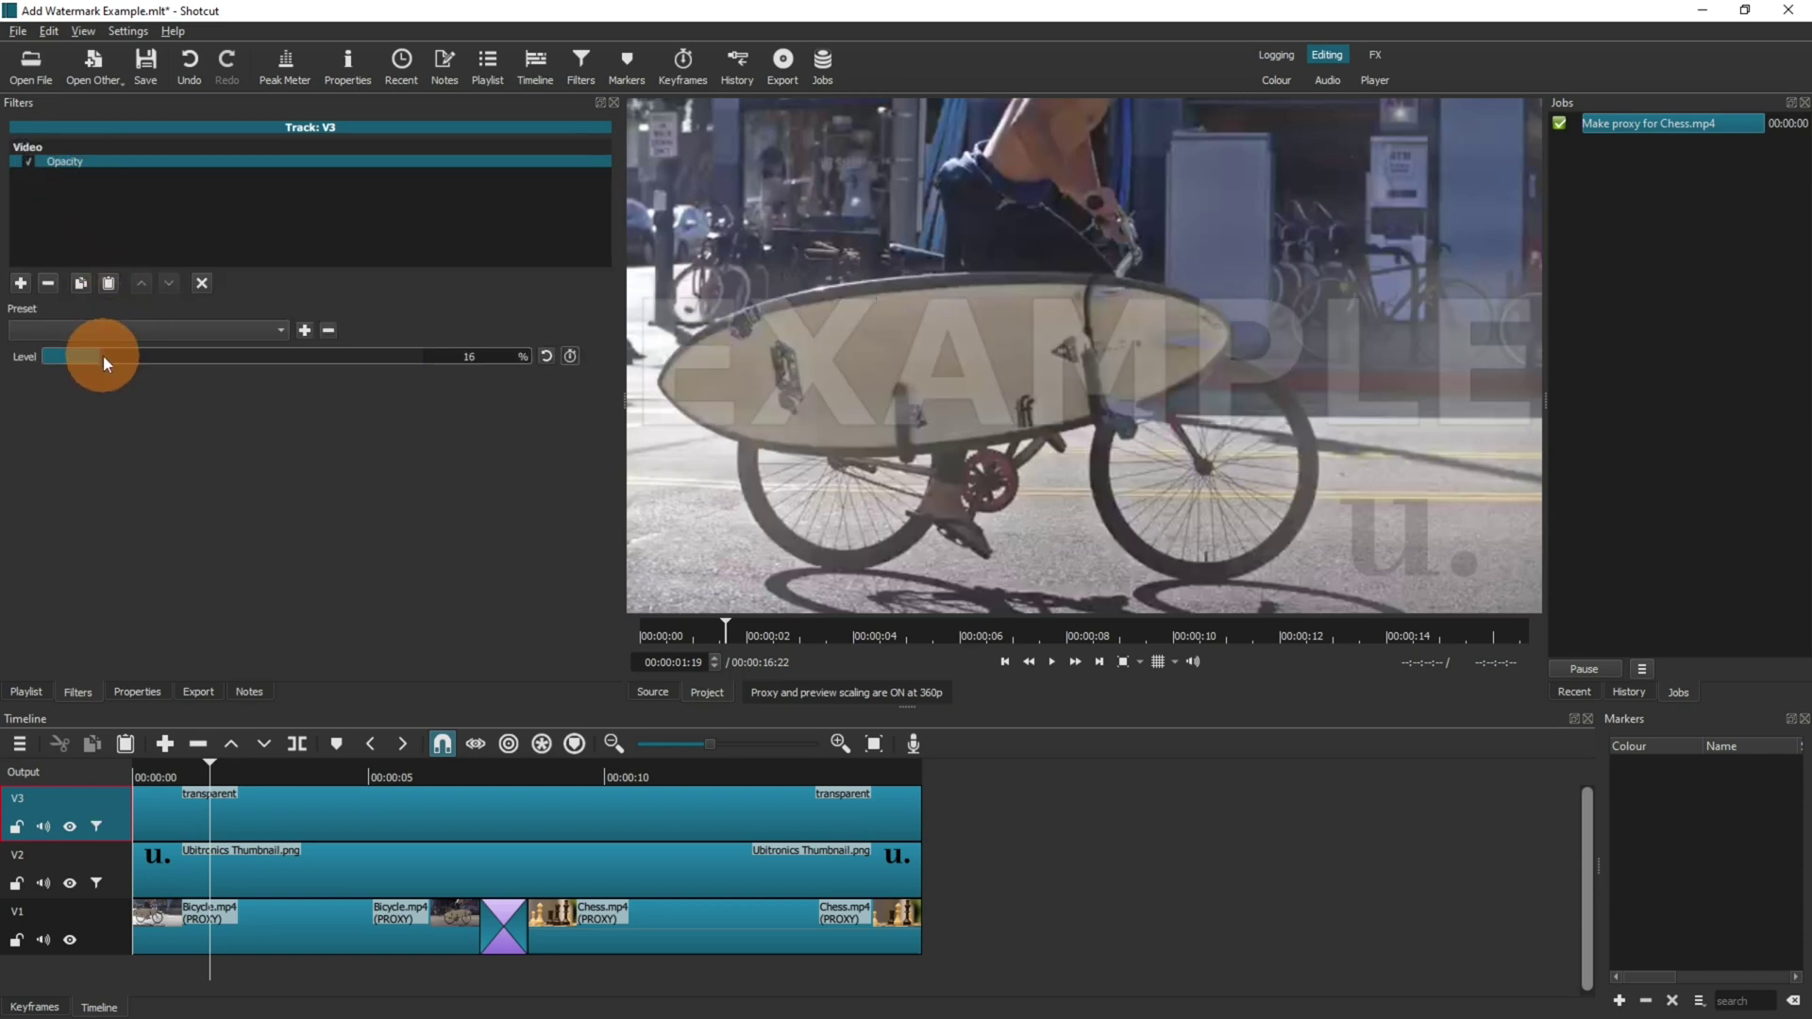
Add Size, Position & Rotate to V3 and tilt EXAMPLE to about 334.6°
click(20, 284)
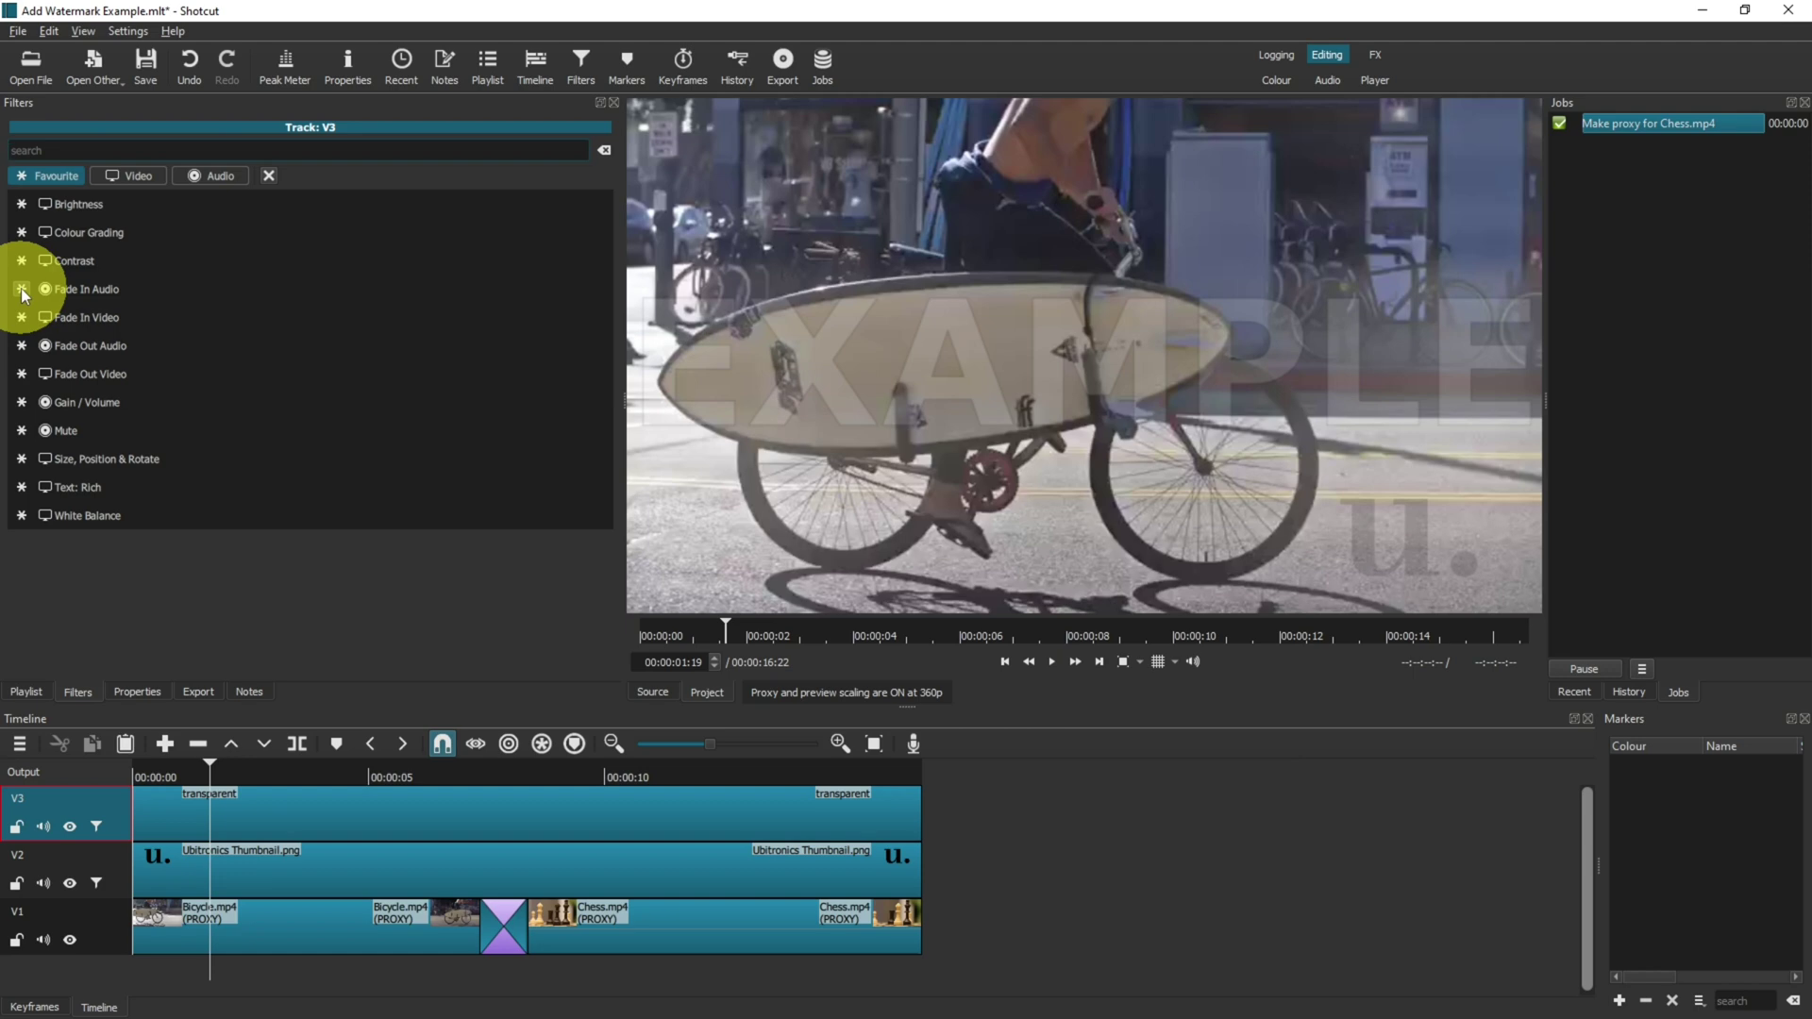
text(size)
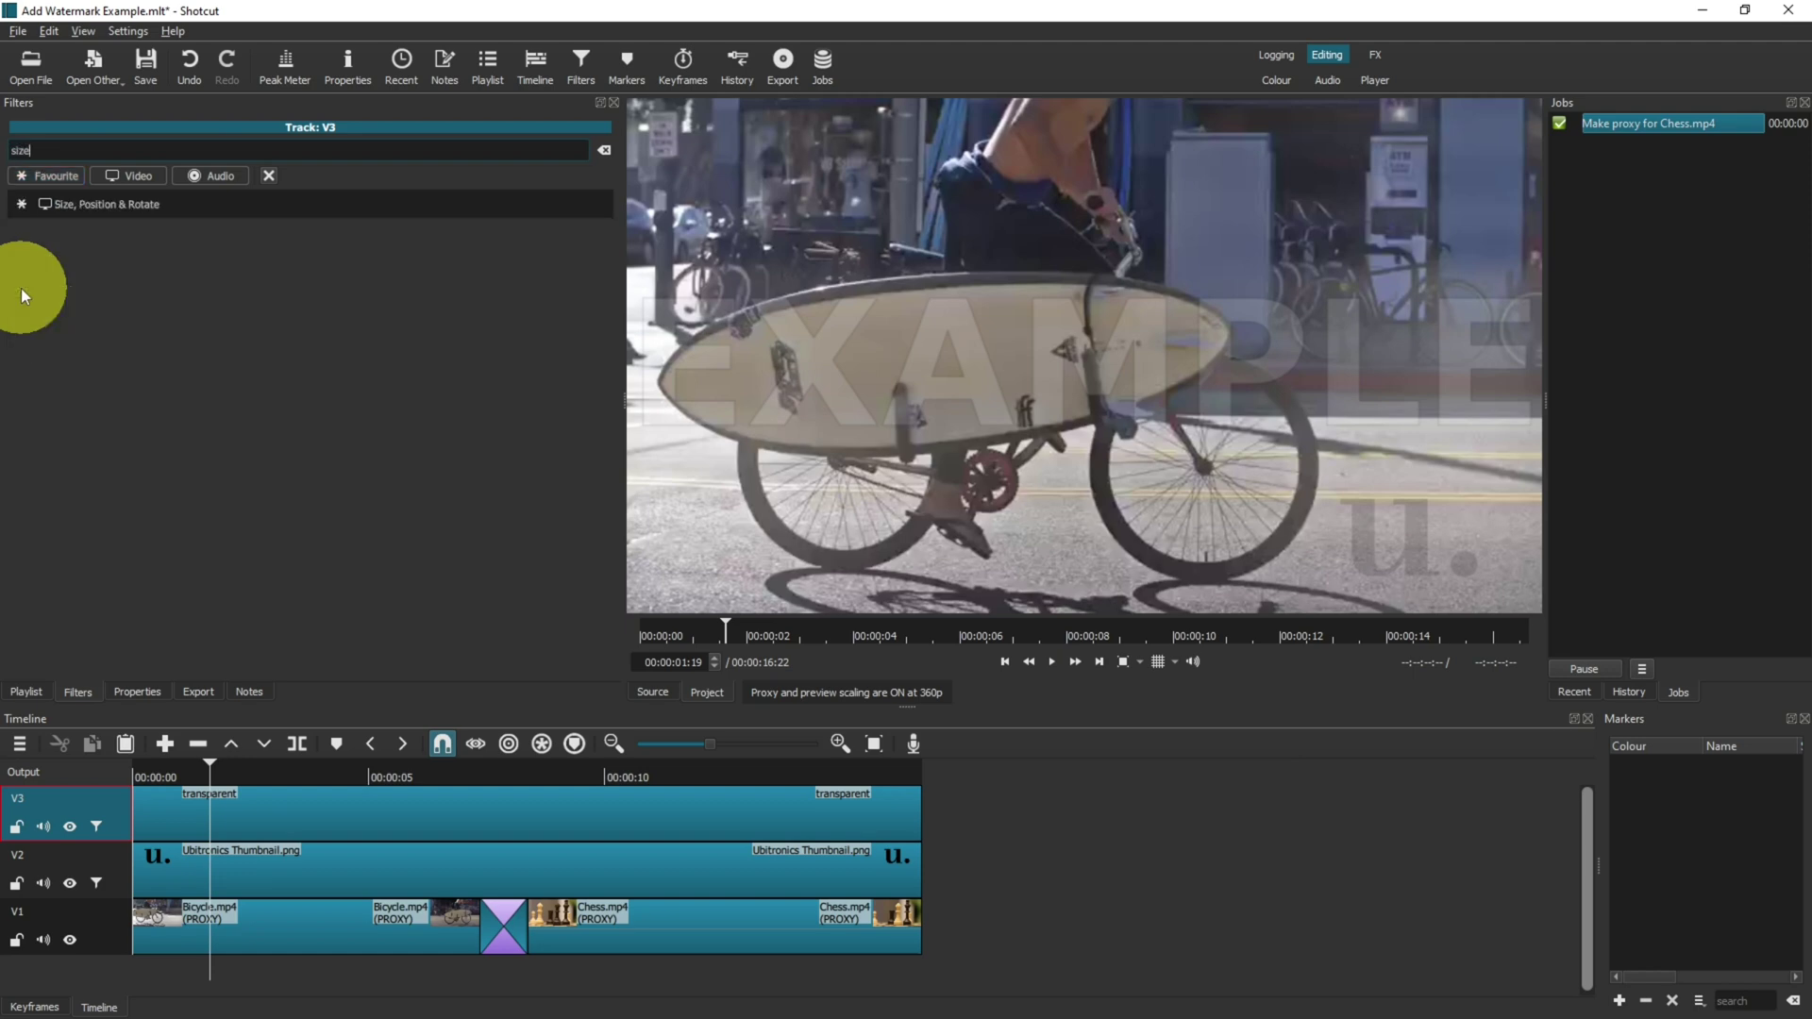
click(109, 203)
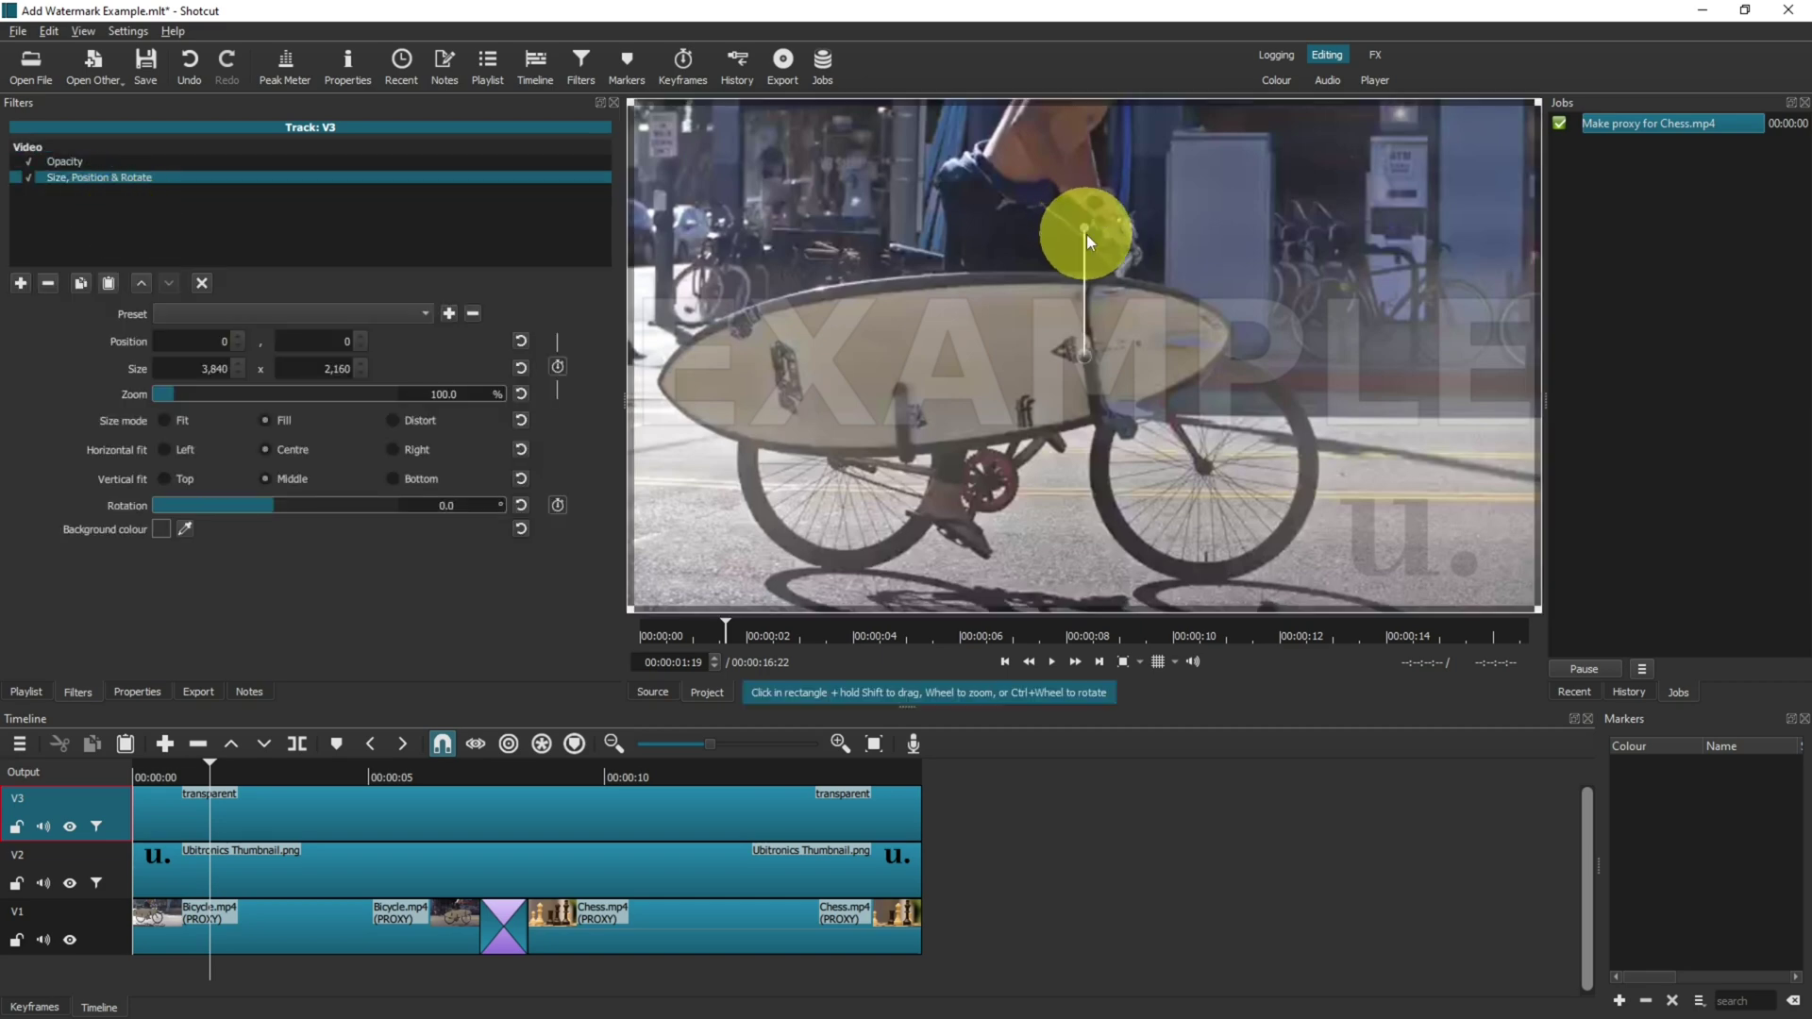
drag(1083, 227, 1027, 258)
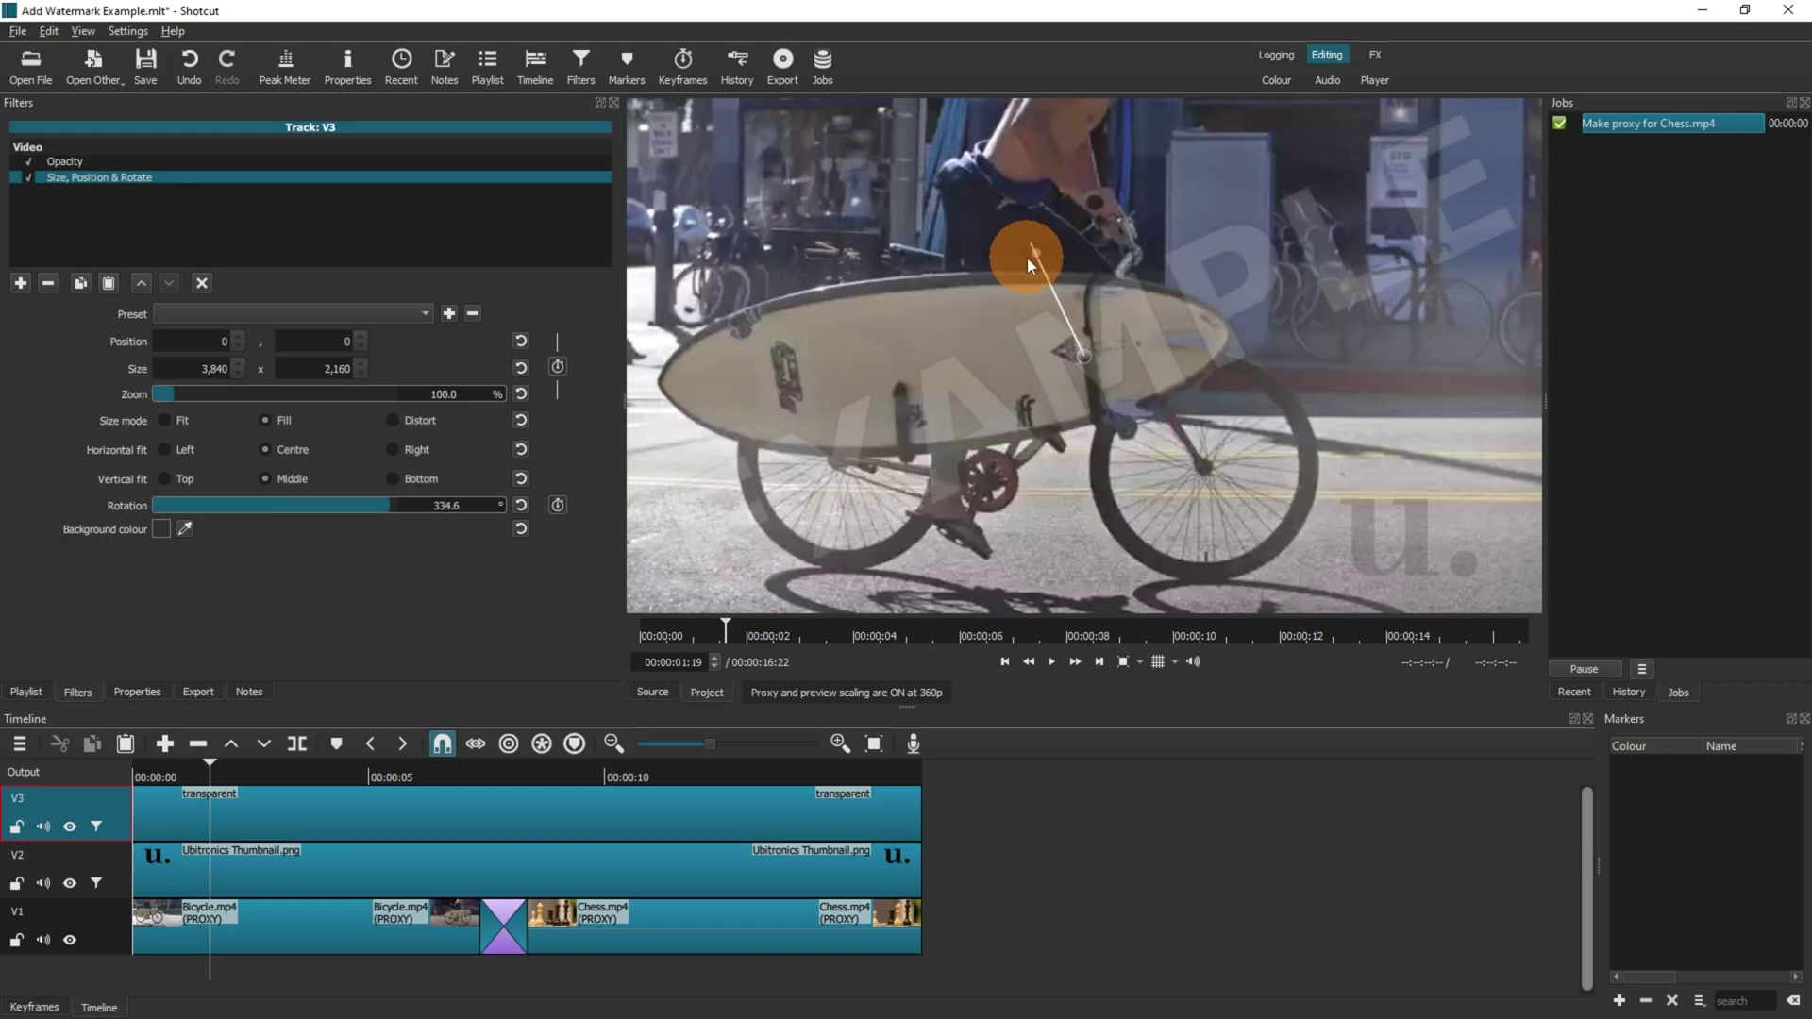
click(1045, 657)
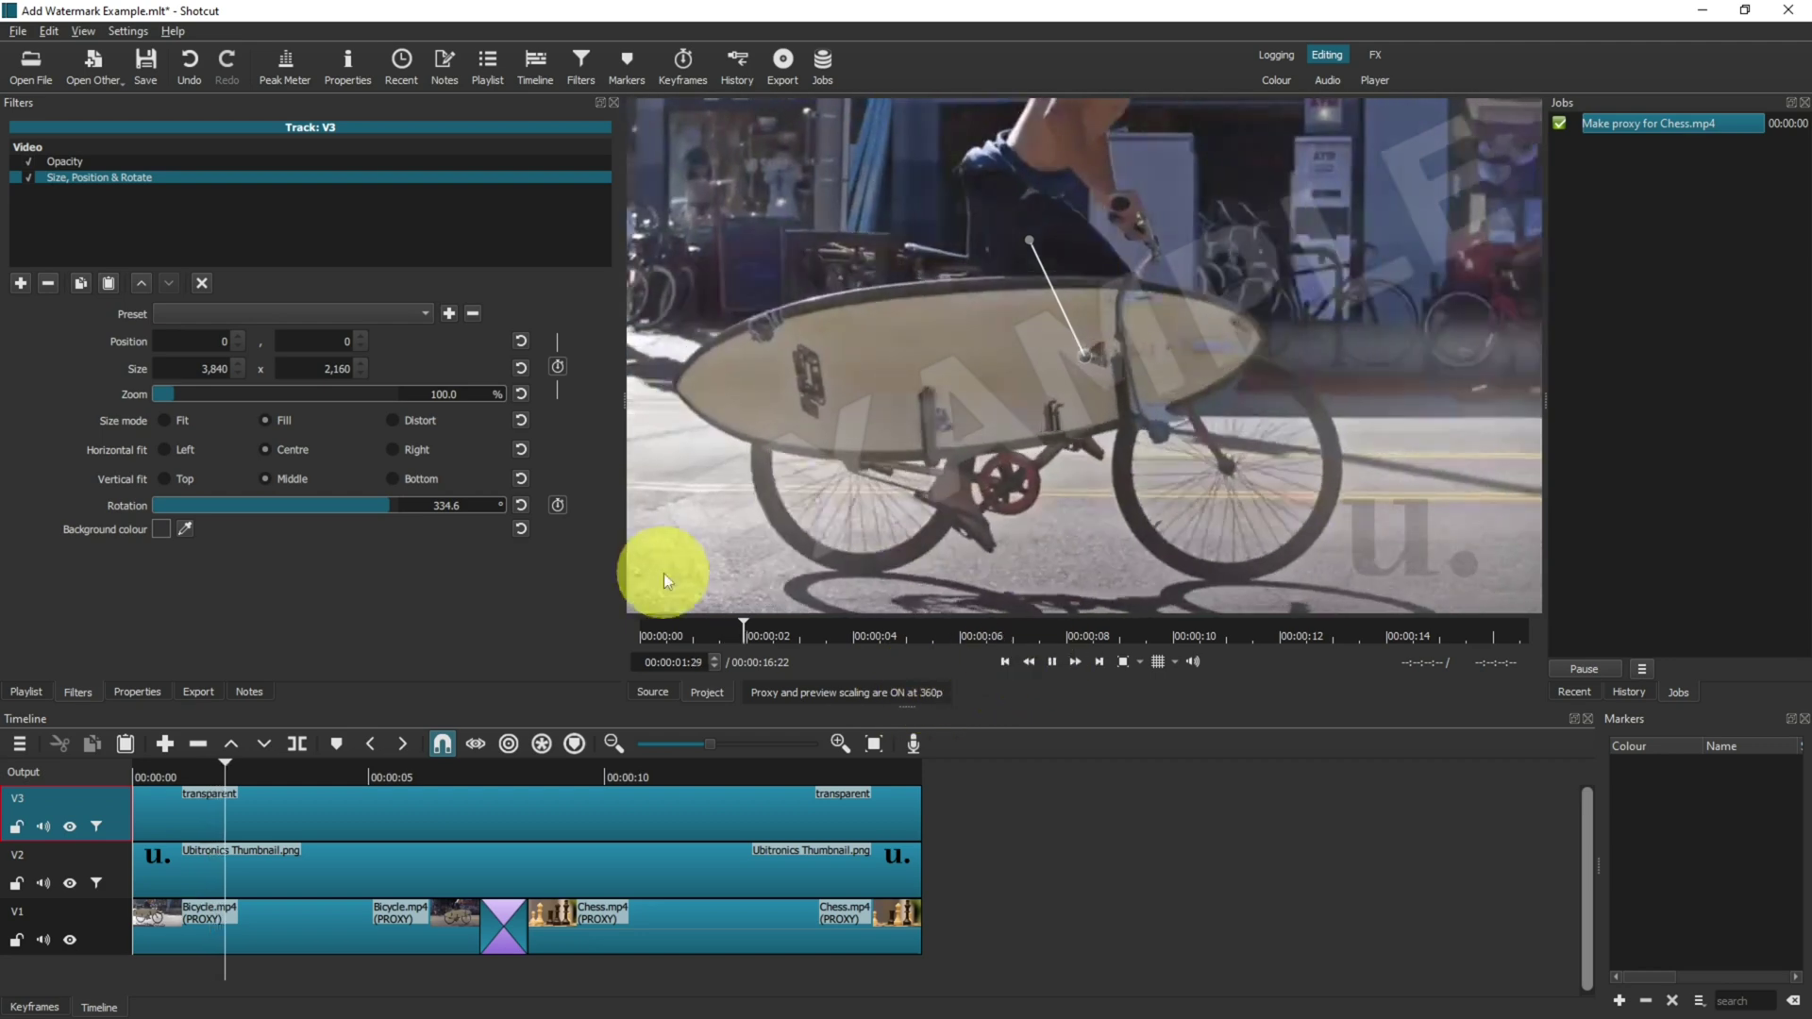